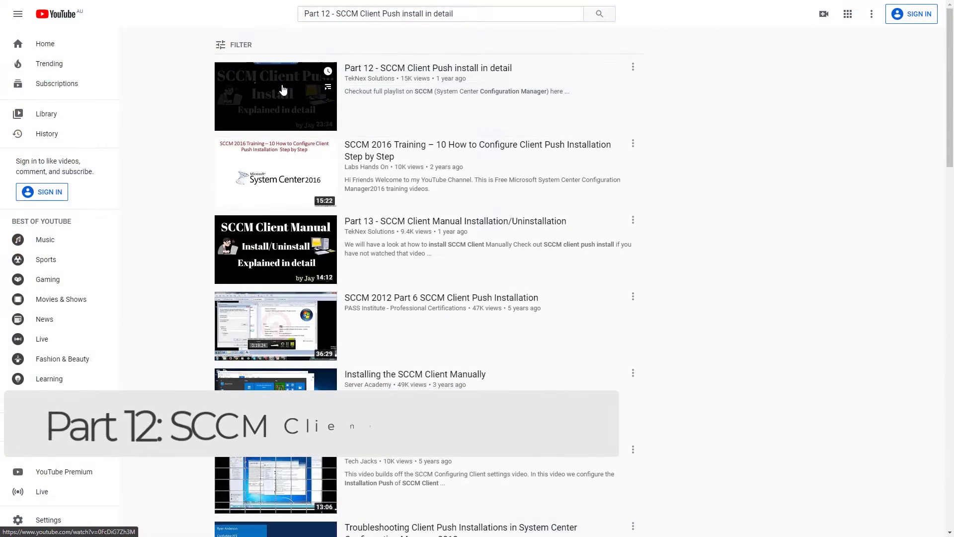
Open the Part 12 SCCM client push video and highlight the local Administrators and Domain Admin sentences in Microsoft's client push account documentation
left_click(282, 90)
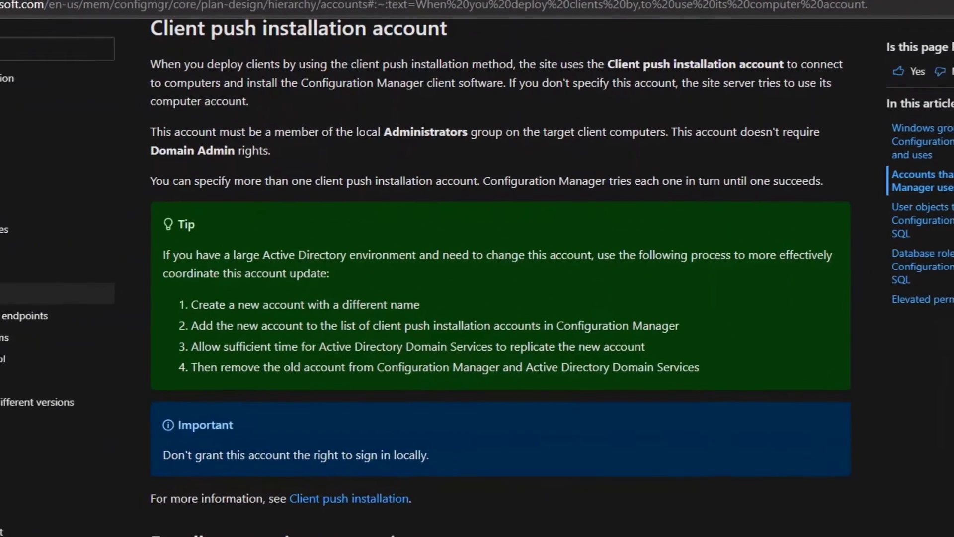
left_click_drag(357, 131, 669, 134)
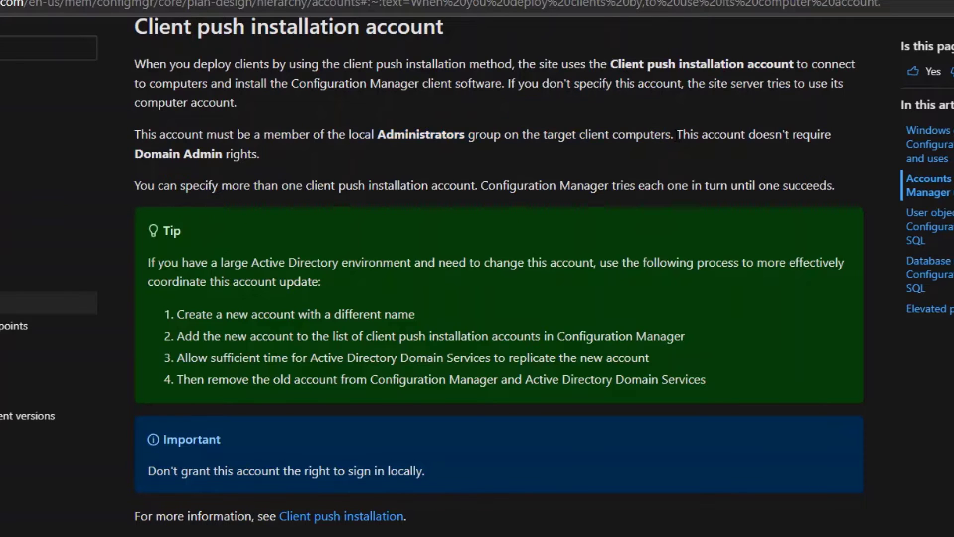
left_click_drag(677, 134, 707, 149)
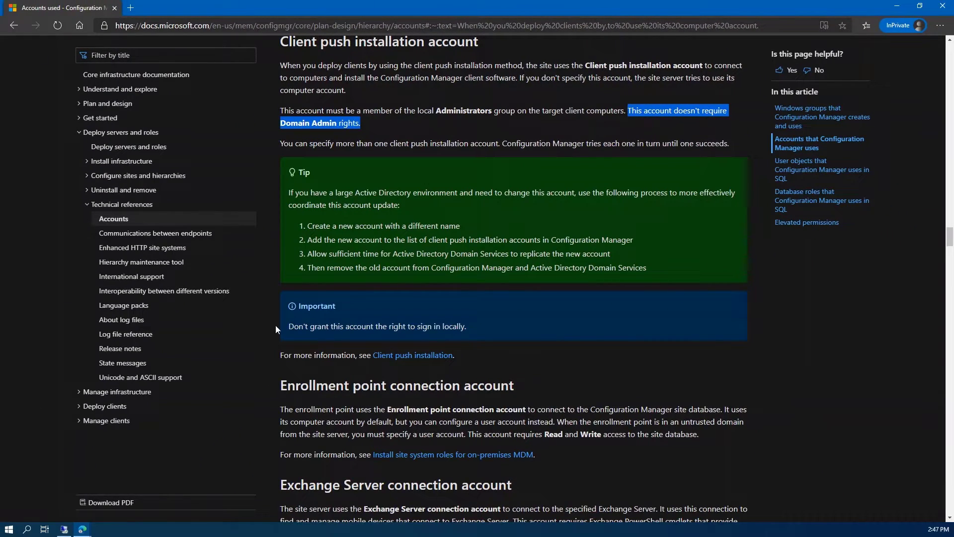
Switch to the TEKNEX-DC01 virtual machine and show the Administrative Users OU under Teknex Users in Active Directory Users and Computers
left_click(64, 528)
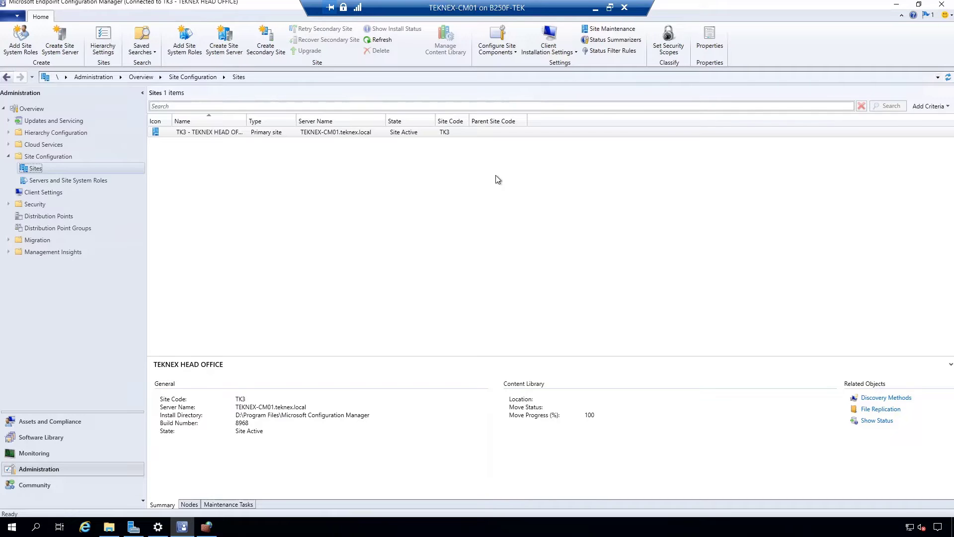
left_click(595, 9)
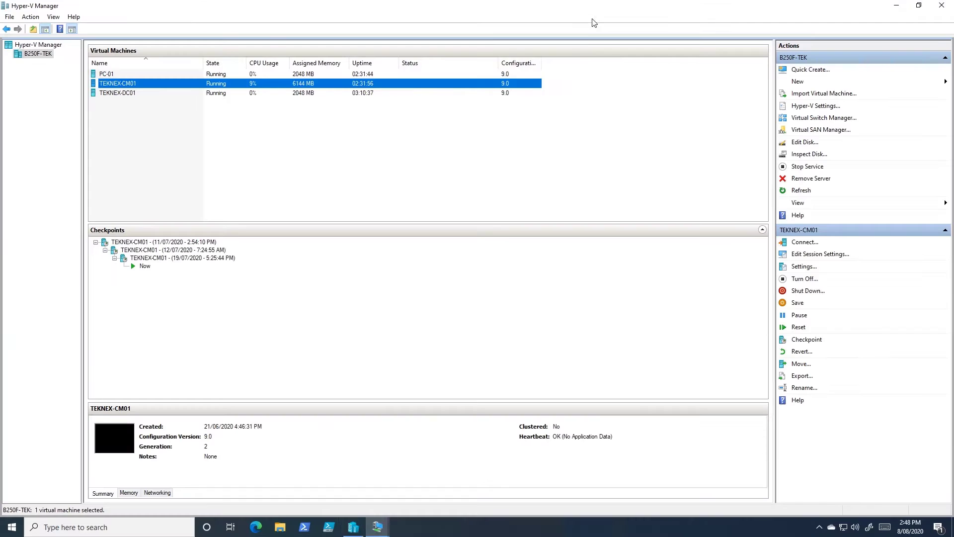
double_click(160, 98)
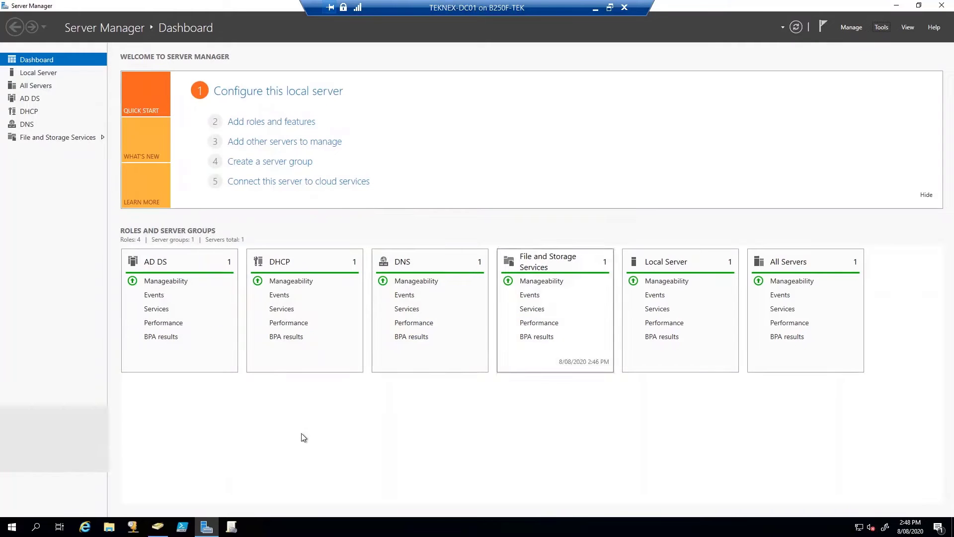
left_click(158, 527)
left_click_drag(404, 66, 583, 78)
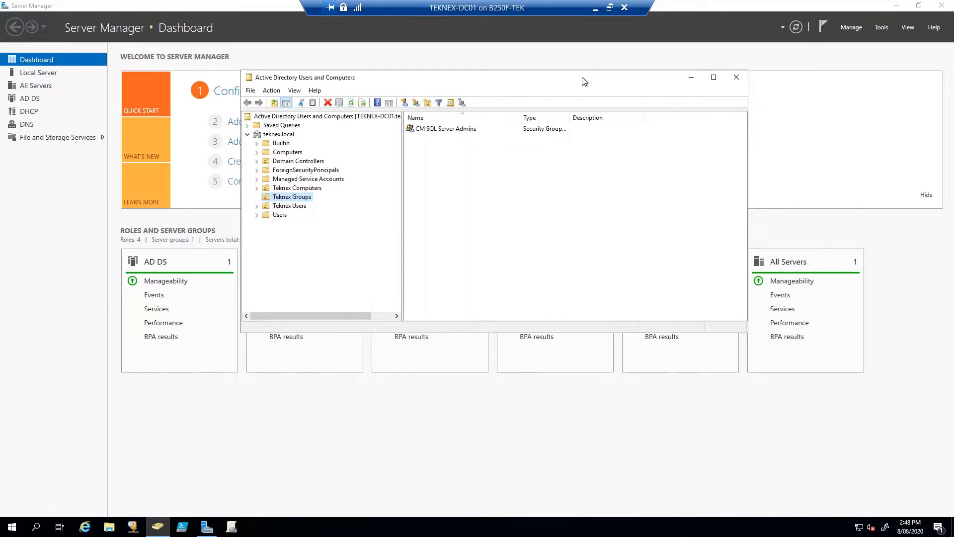
left_click(256, 206)
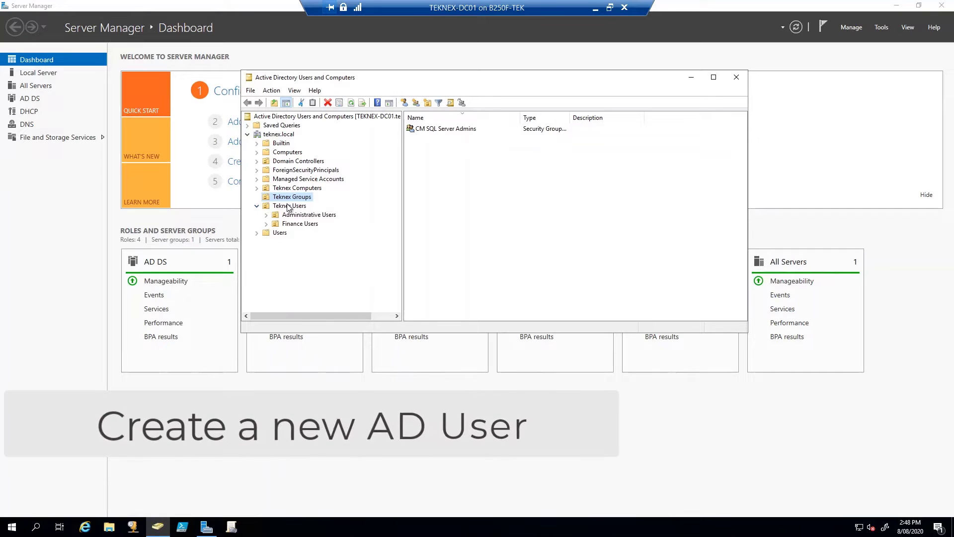
left_click(288, 206)
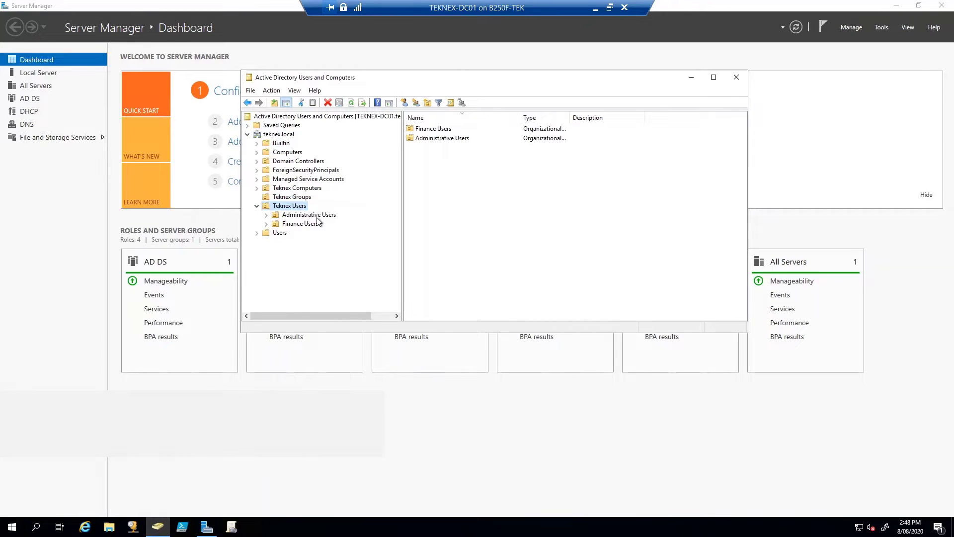
left_click(314, 215)
Start a new user in Administrative Users with first name CM, last name CPI and logon name CM_CPI
right_click(463, 188)
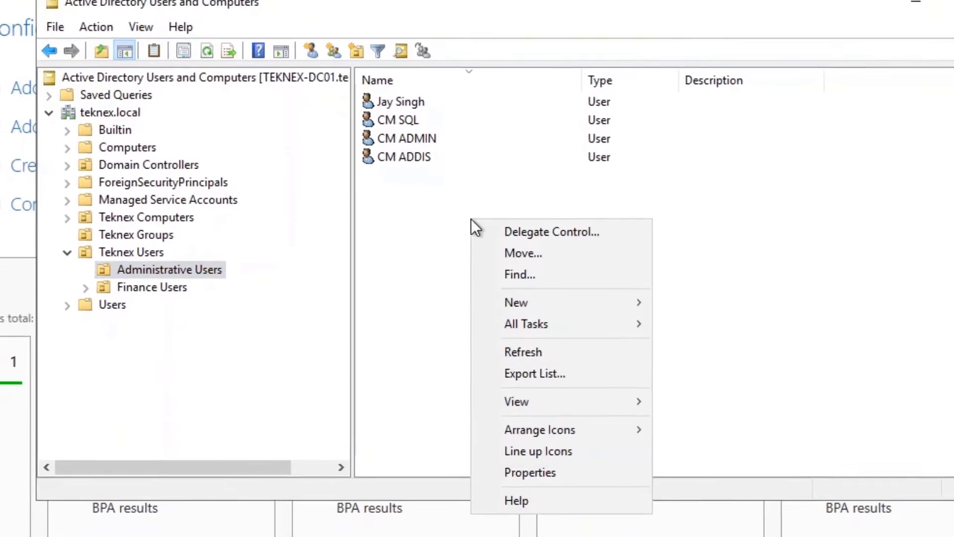
mouse_move(581, 303)
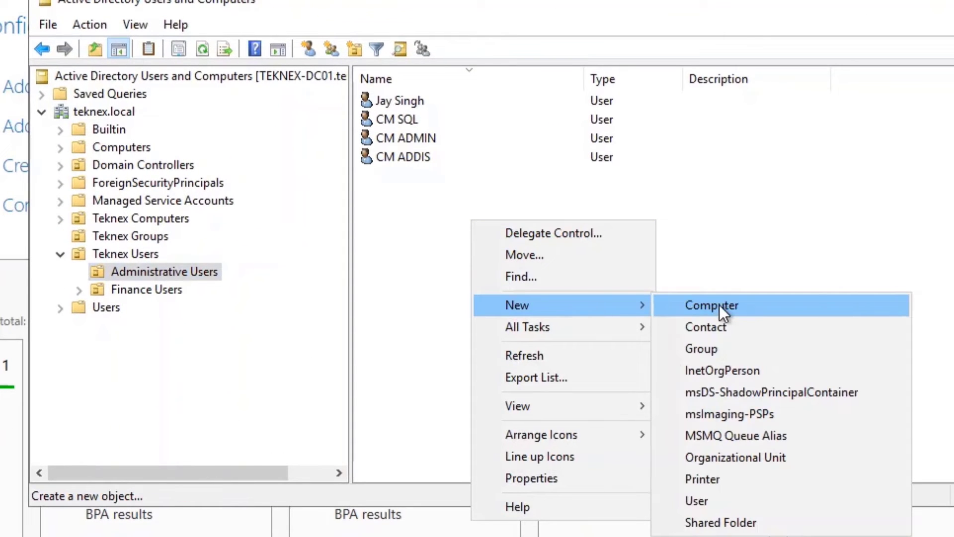
left_click(735, 499)
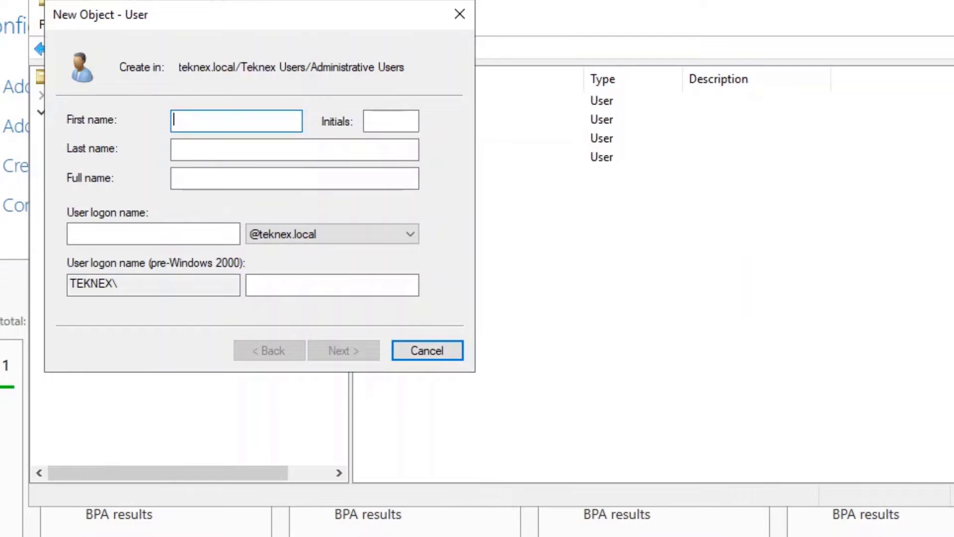
type("CM")
key("Tab")
key("Tab")
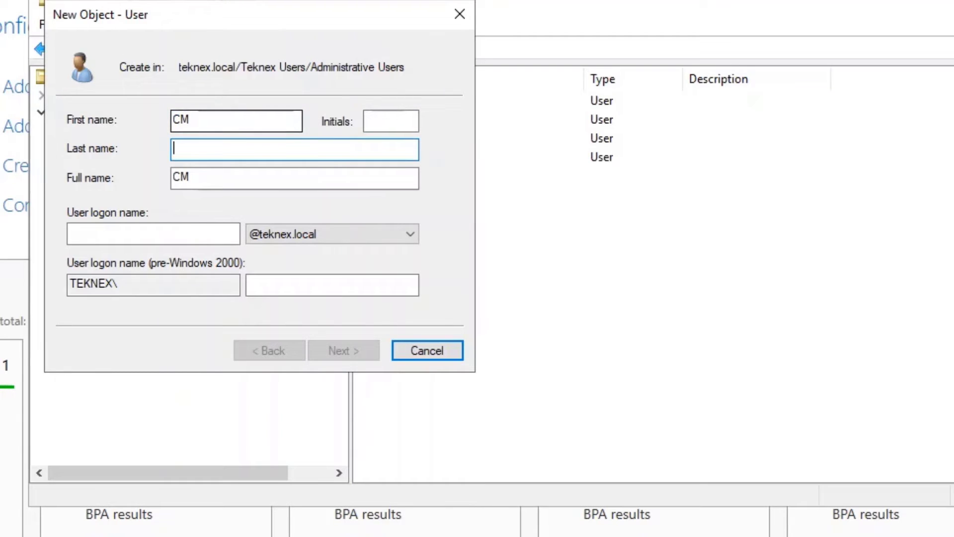
type("CPI")
left_click(170, 241)
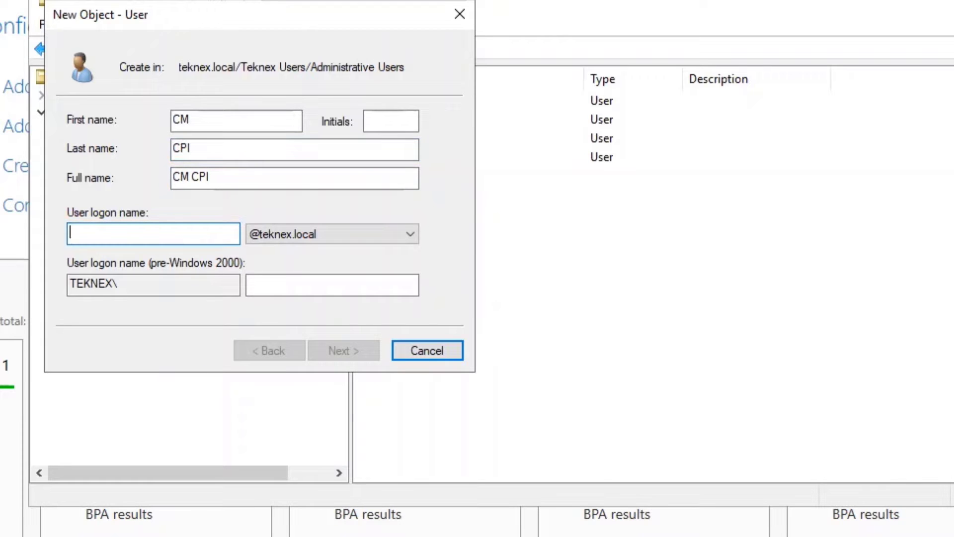
type("CM_CPI")
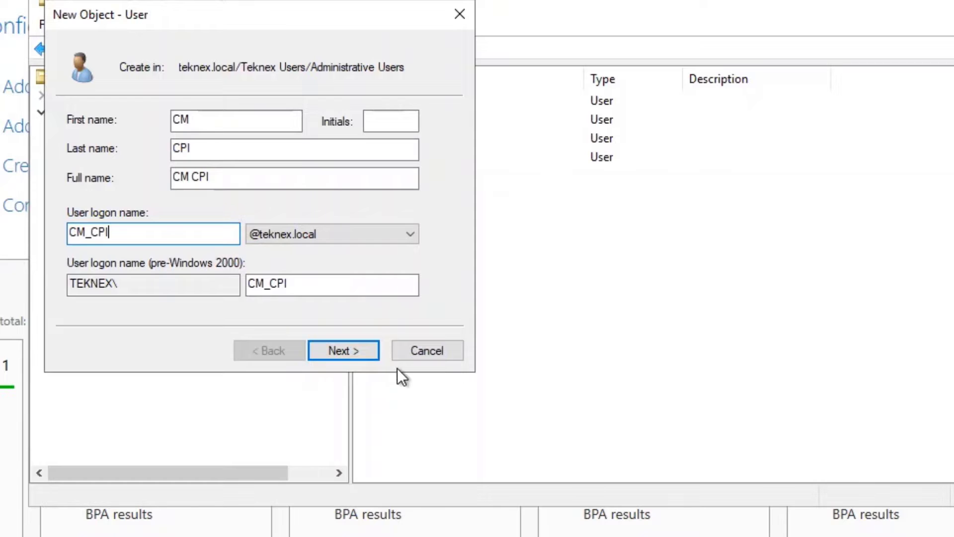
left_click(341, 350)
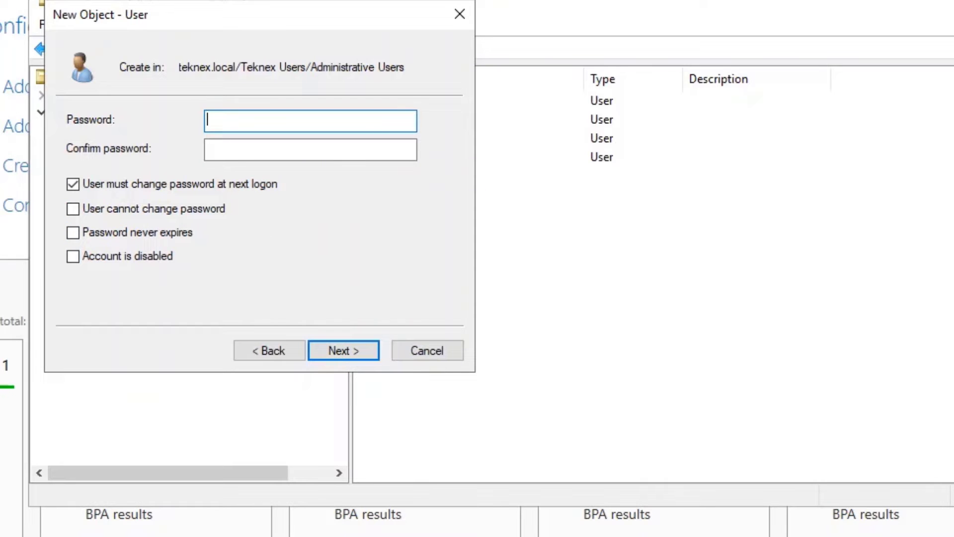
Enter and confirm the account password, disable the change at next logon, enable cannot change password and never expires, and finish creating the user
left_click(310, 150)
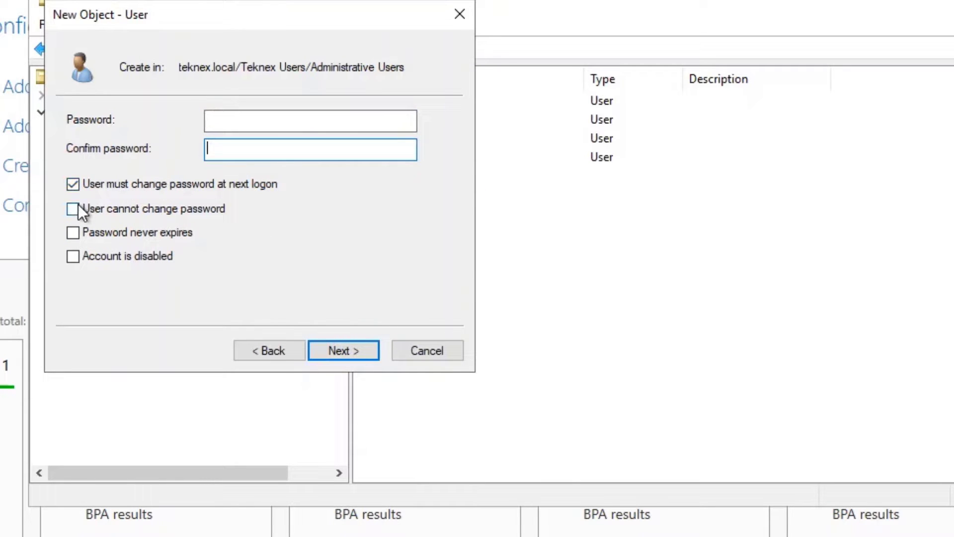
left_click(75, 184)
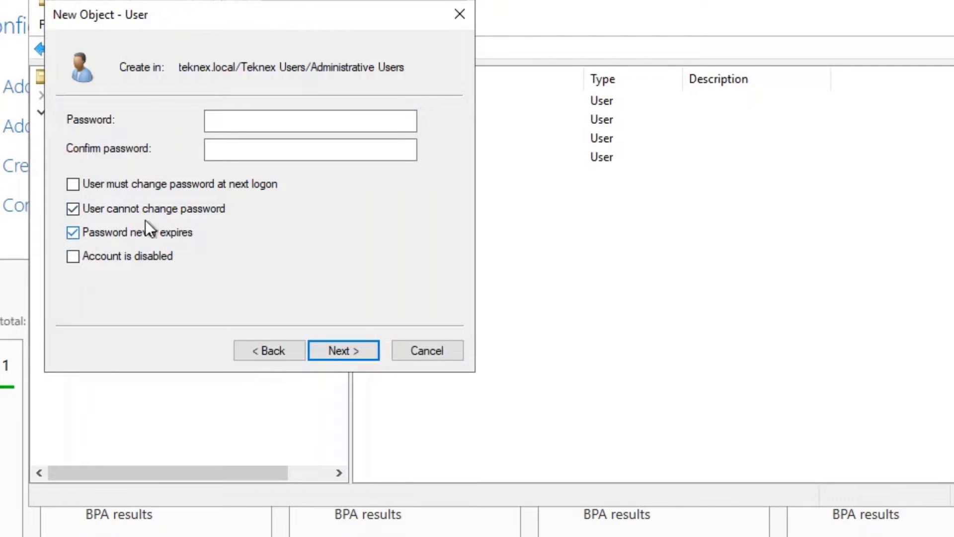
left_click(214, 120)
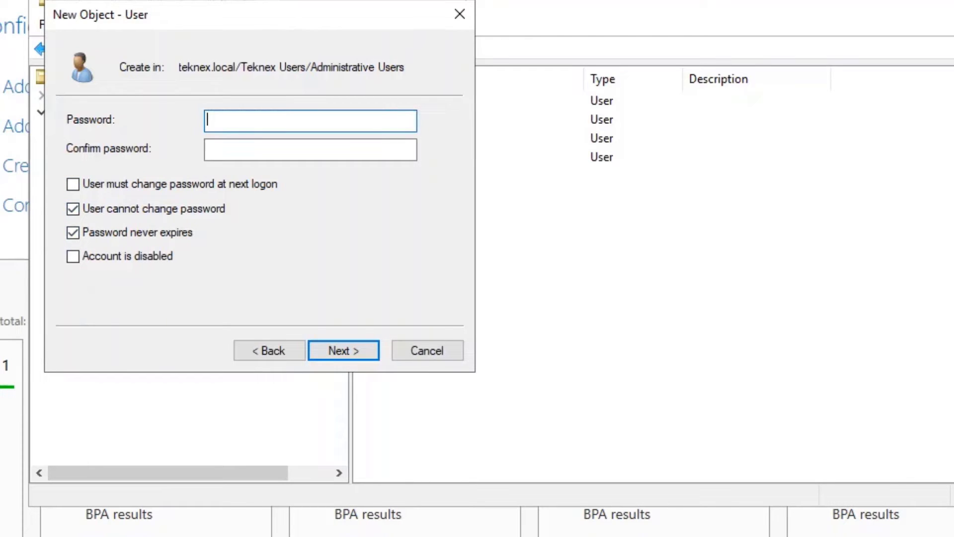
key("ctrl+v")
key("Tab")
key("ctrl+v")
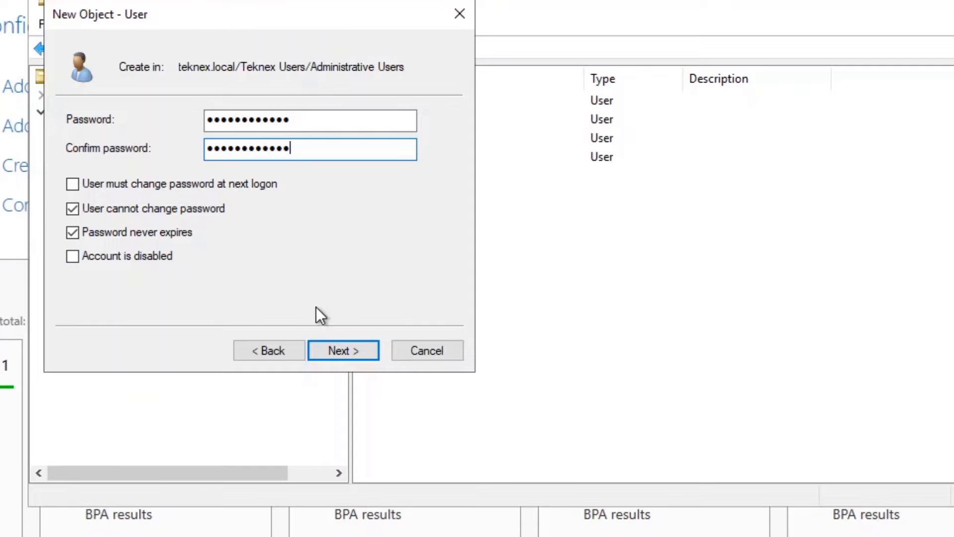
left_click(349, 350)
left_click(343, 349)
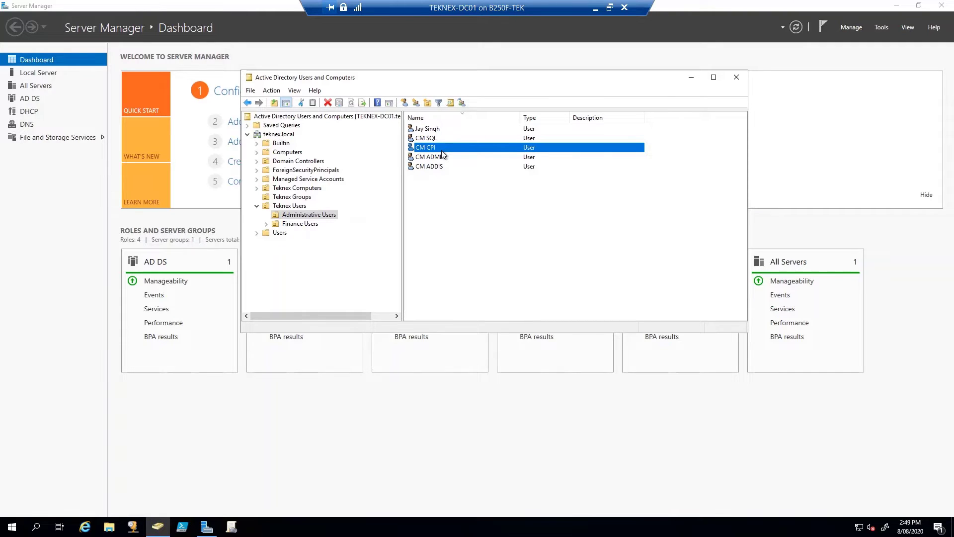
Create a global security group named Teknex Local Admins in the Teknex Groups OU
left_click(292, 197)
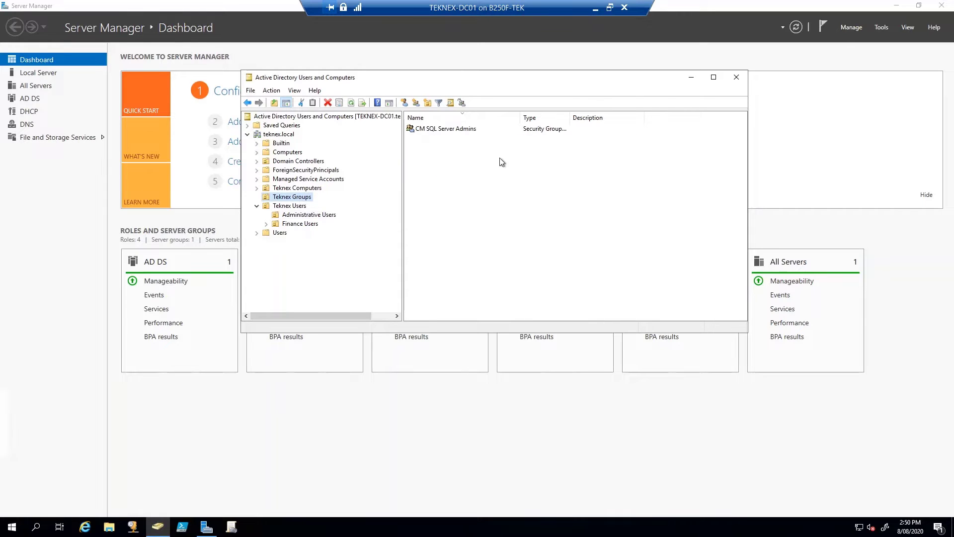
right_click(301, 197)
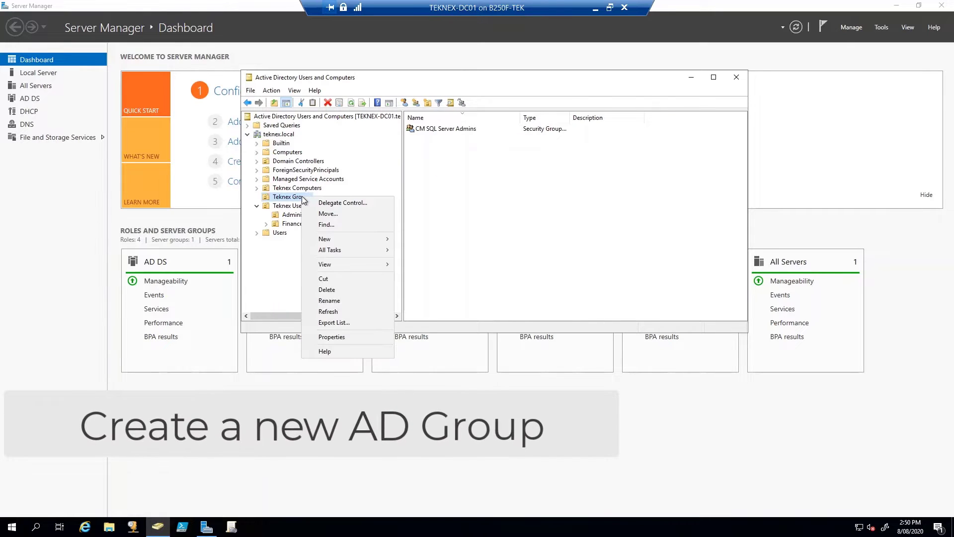
mouse_move(358, 239)
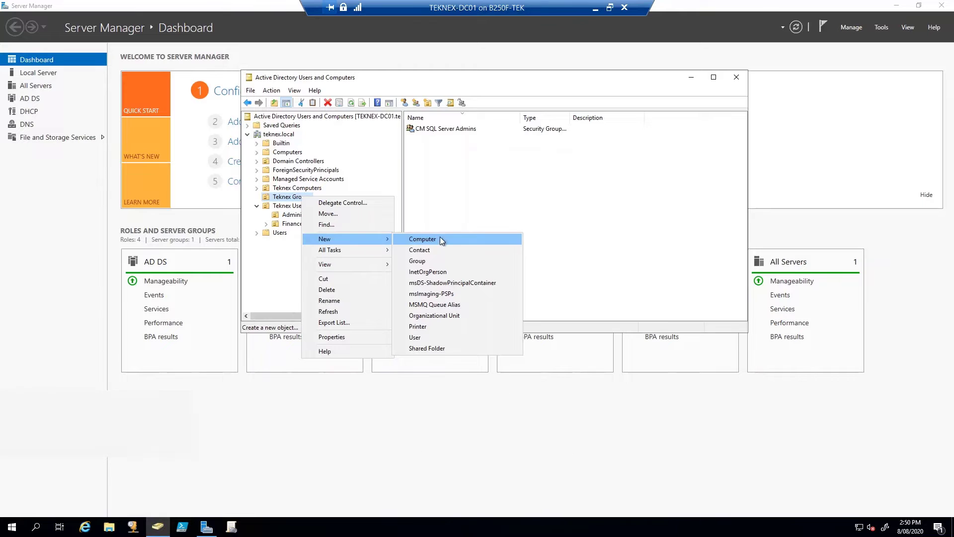
left_click(445, 261)
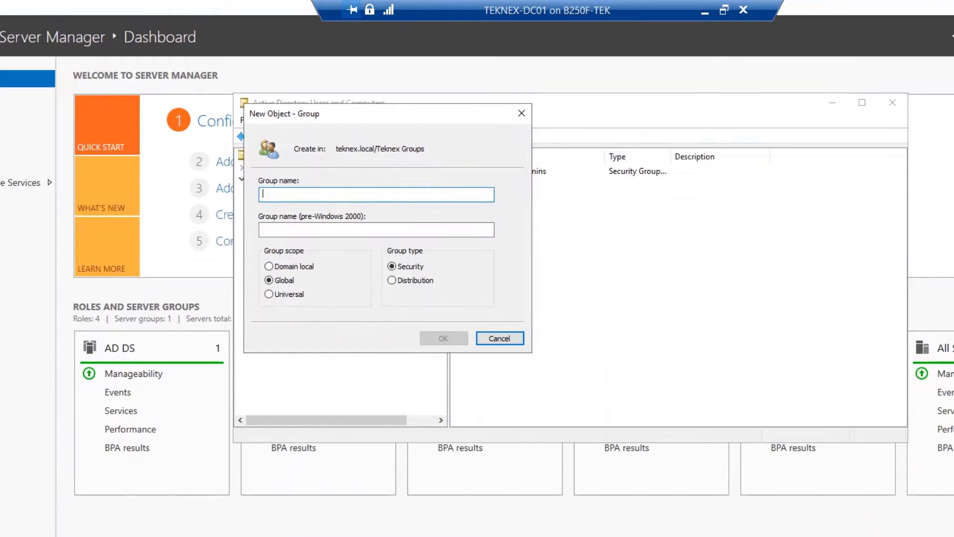
type("Teknex Local Admins")
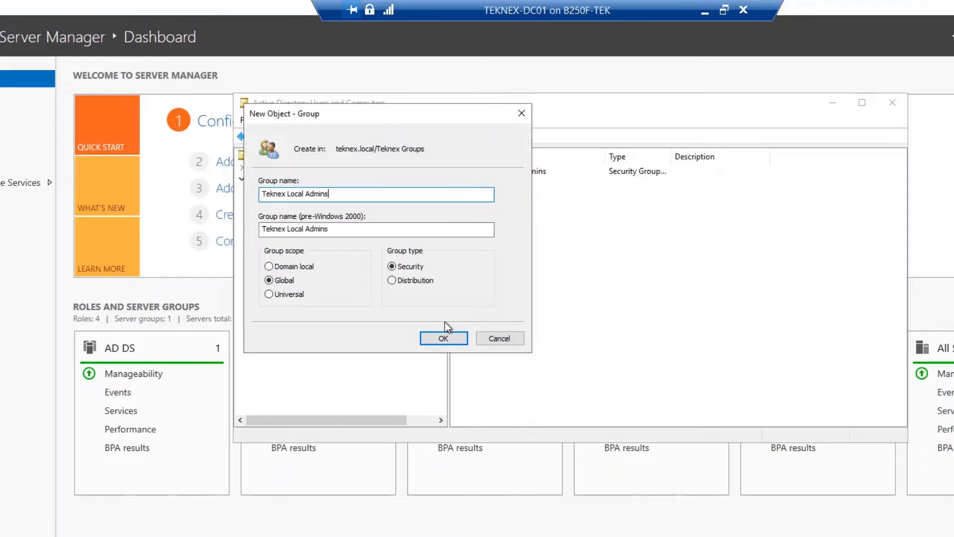
left_click(452, 339)
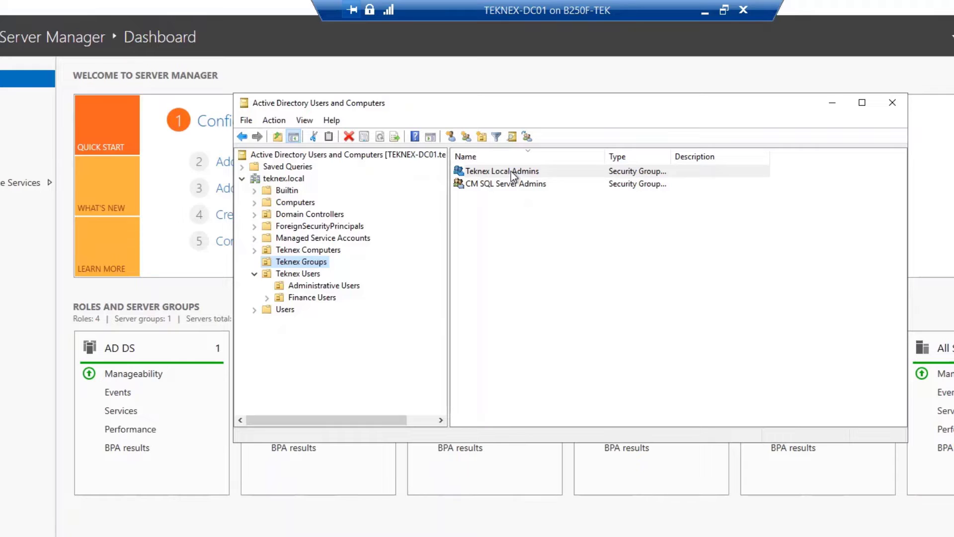
Add the CM_CPI account as a member of the Teknex Local Admins group and apply the change
right_click(514, 171)
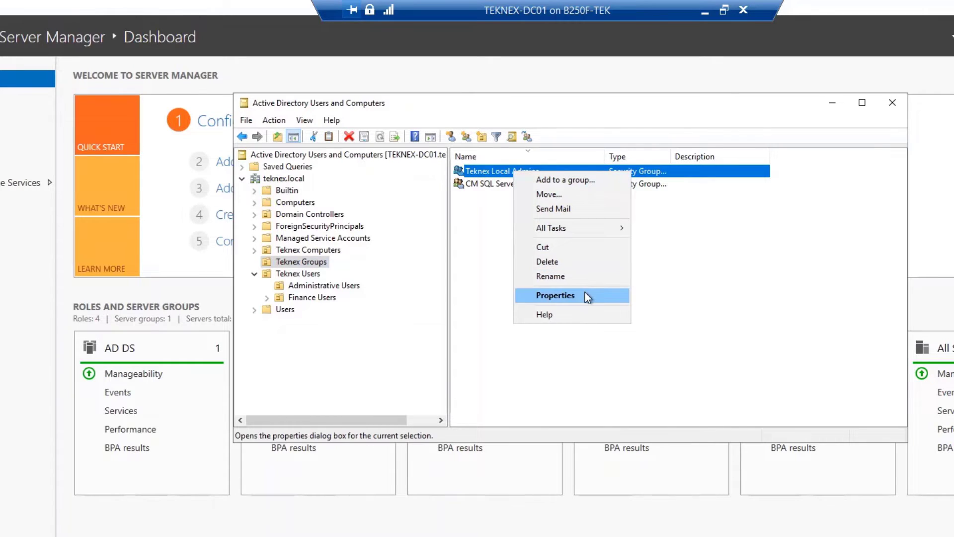
left_click(585, 292)
left_click(507, 151)
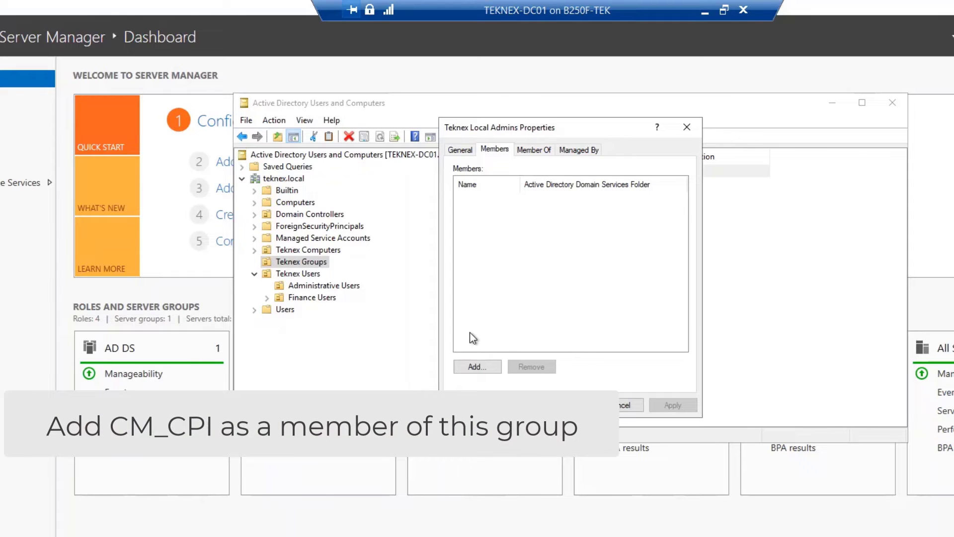
left_click(490, 370)
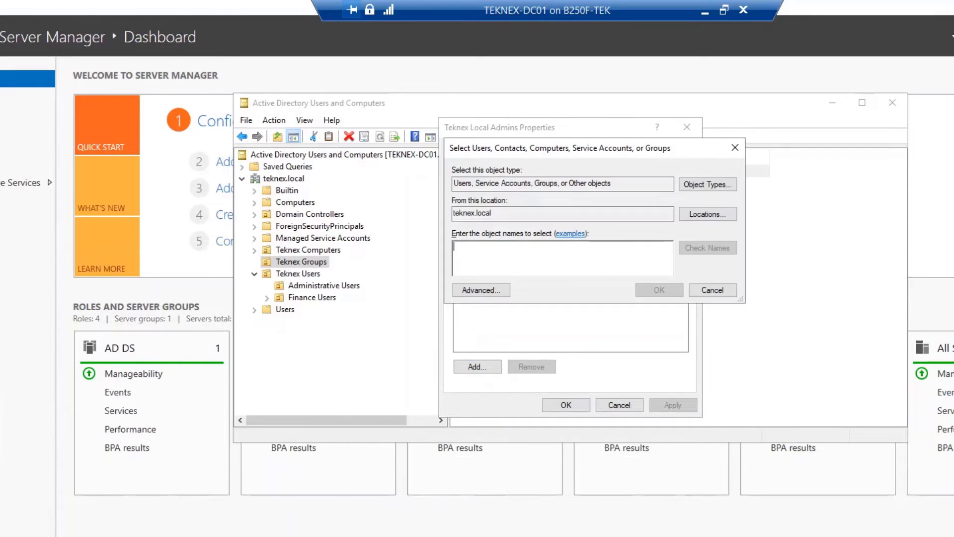
type("cm")
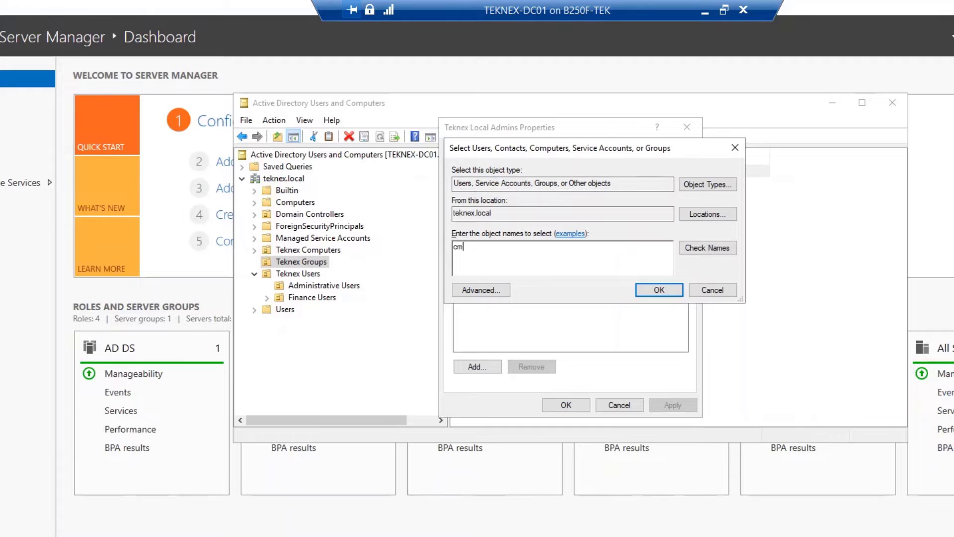
type("_CPI")
left_click(711, 250)
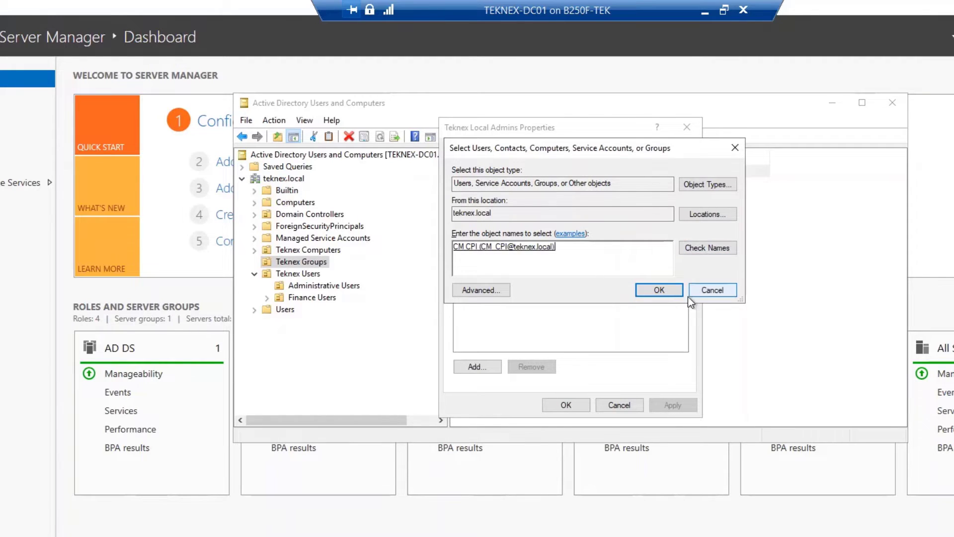
left_click(675, 293)
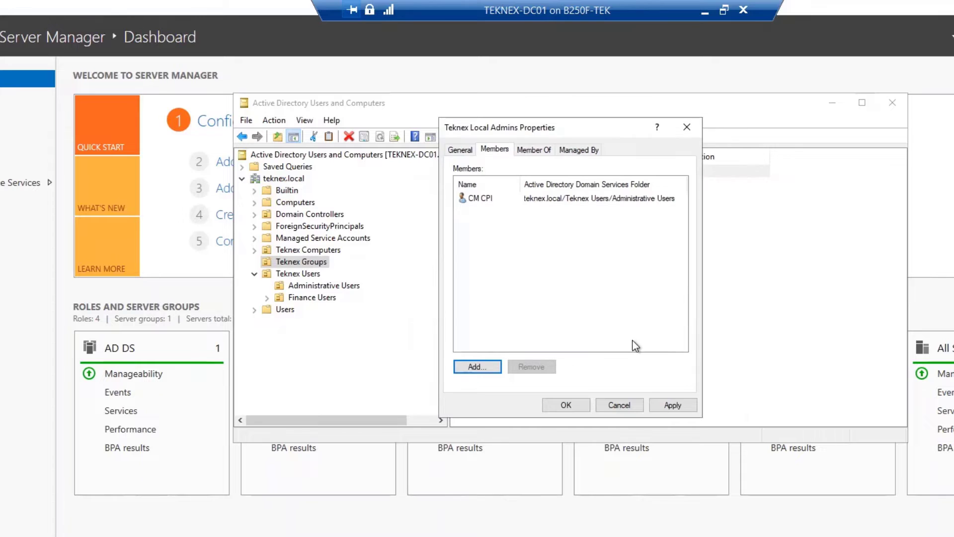
left_click(666, 405)
left_click(577, 407)
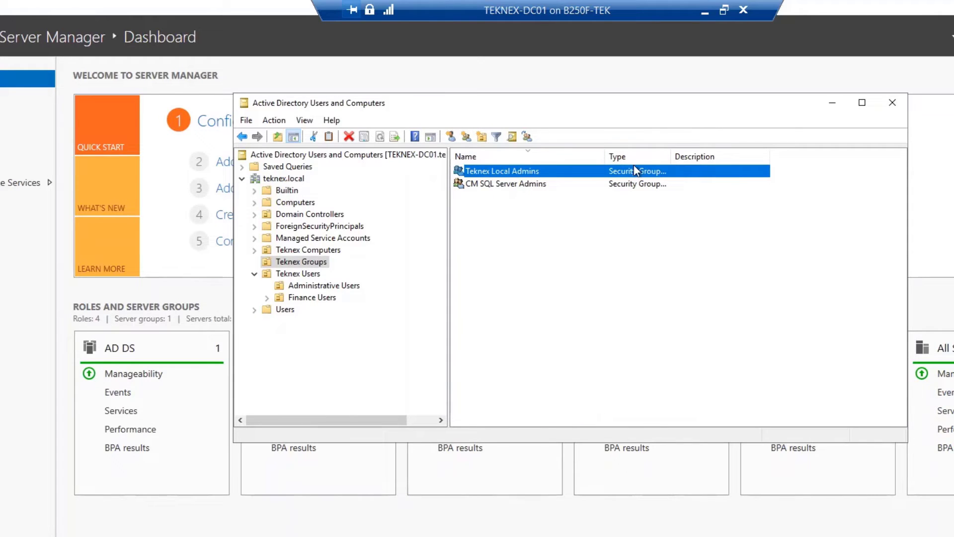
Review the members of the Teknex Local Admins group, close its properties and expand the Teknex Computers OU
double_click(555, 172)
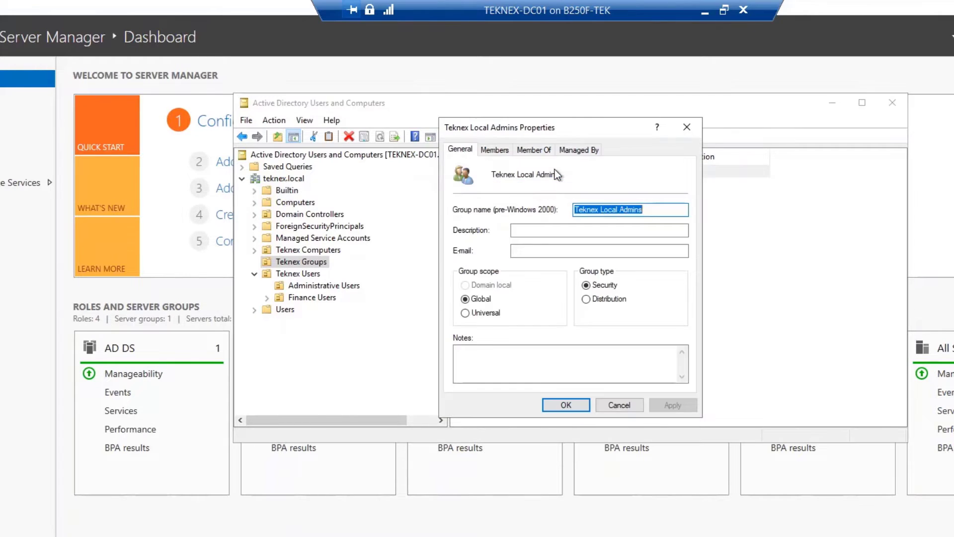
left_click(501, 153)
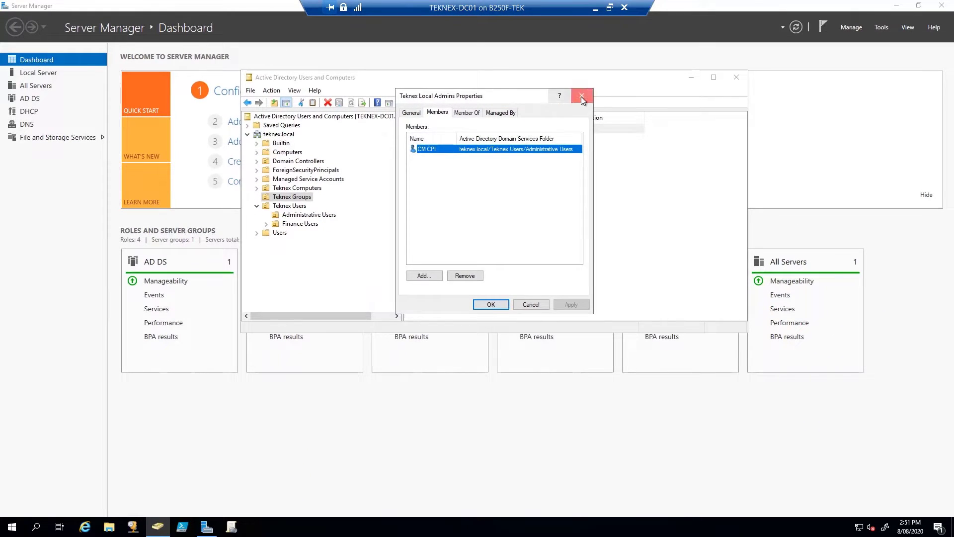
left_click(581, 96)
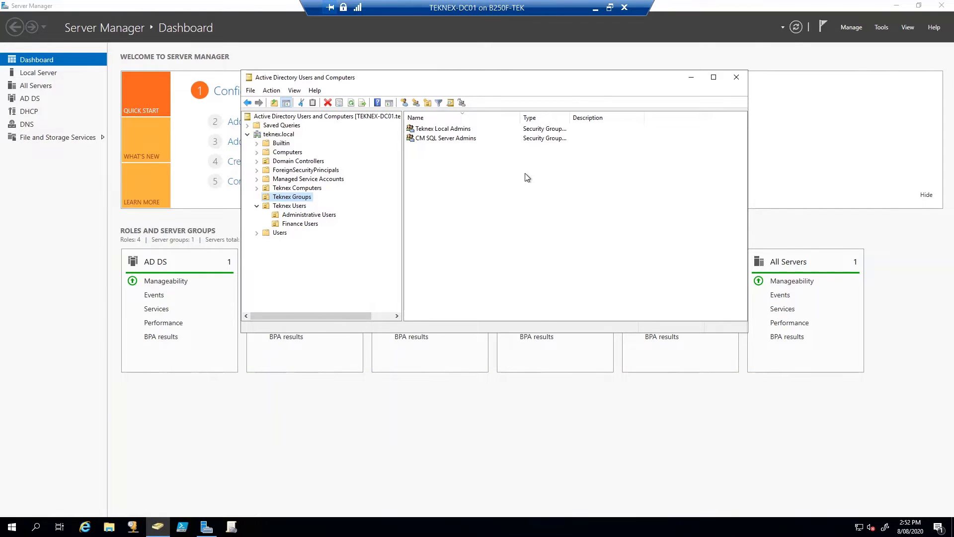
left_click(257, 188)
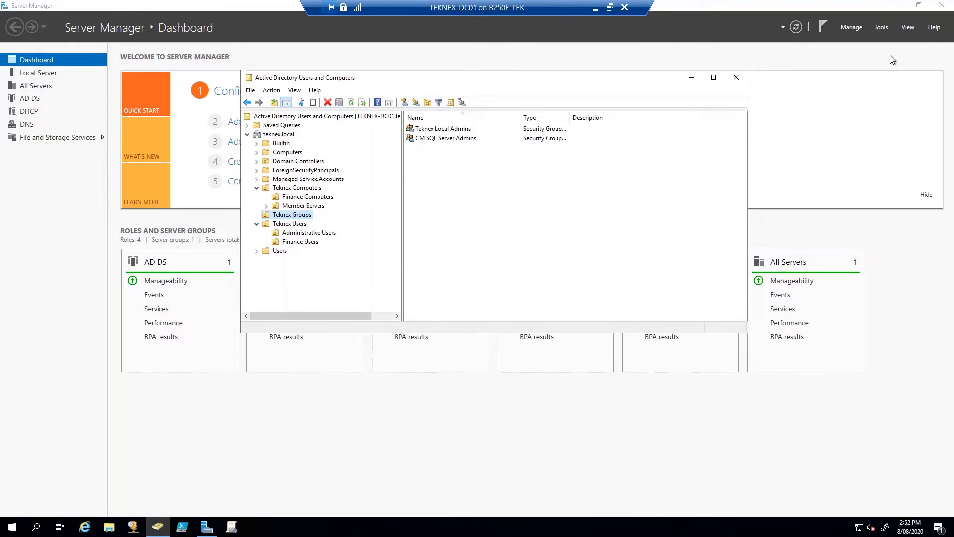
Open Group Policy Management and show the Group Policy Objects container of the teknex.local domain
left_click(882, 28)
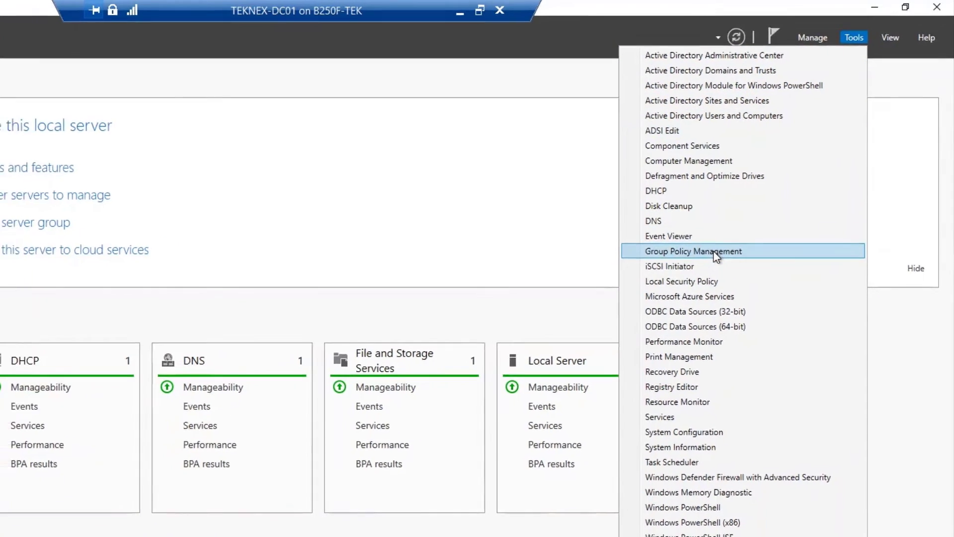
left_click(713, 254)
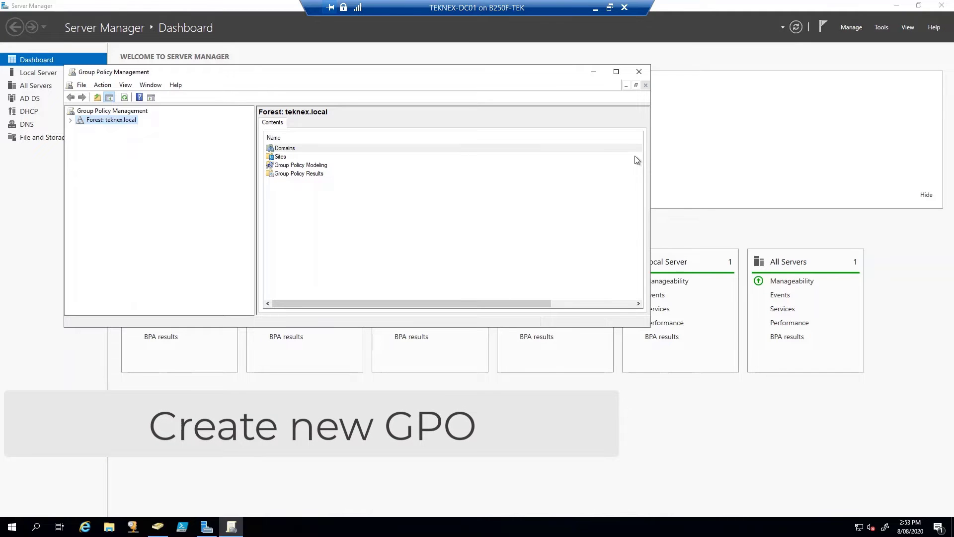
left_click(70, 120)
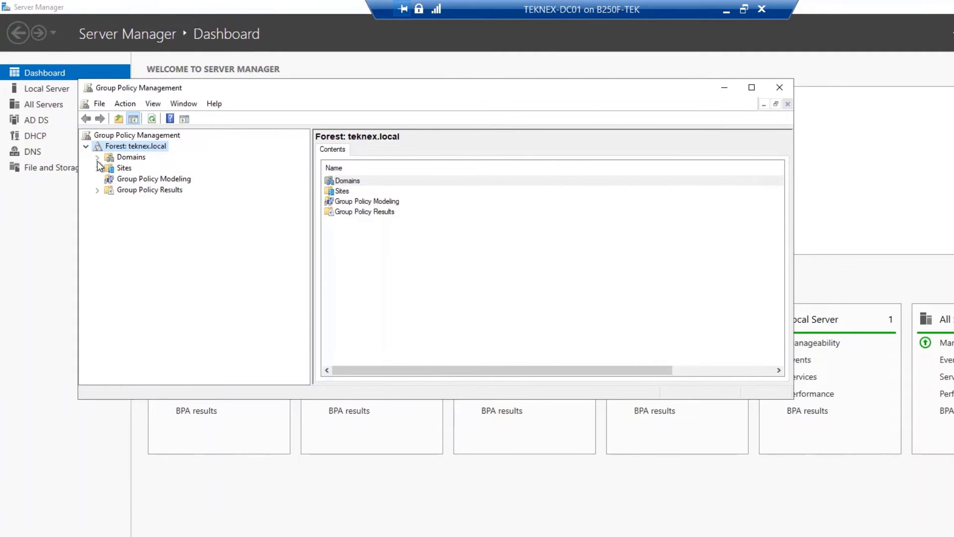
left_click(98, 157)
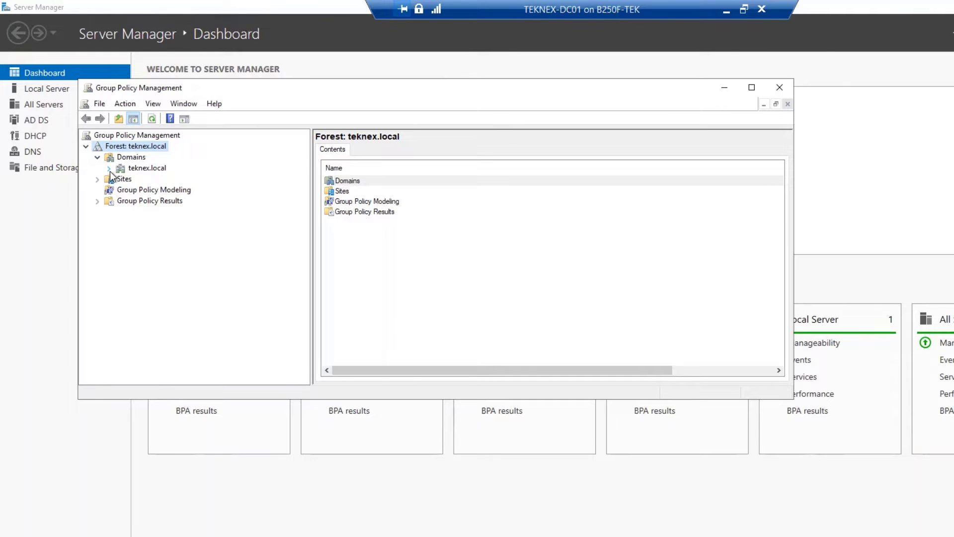
left_click(110, 169)
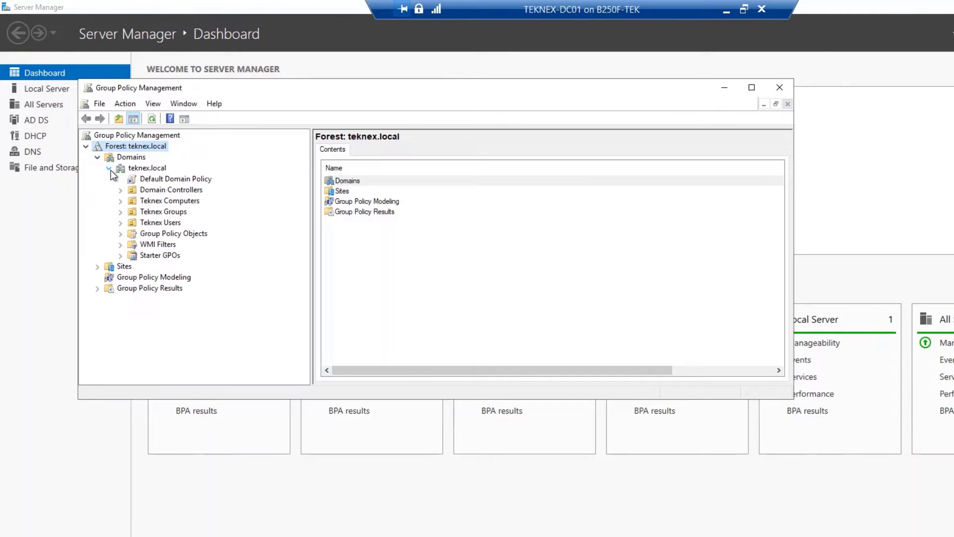
left_click(162, 234)
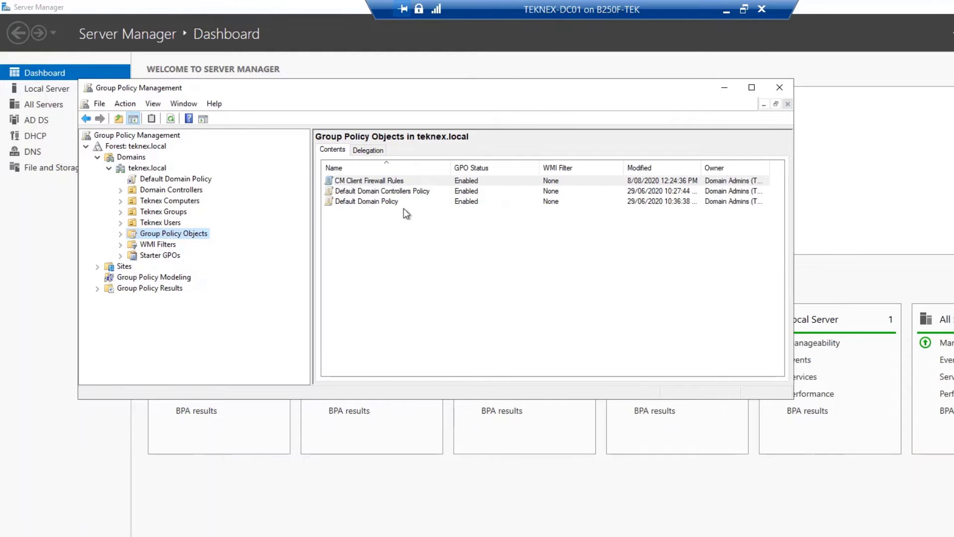
Create a new GPO named C_TeknexLocalAdmins without a source starter GPO
left_click(539, 288)
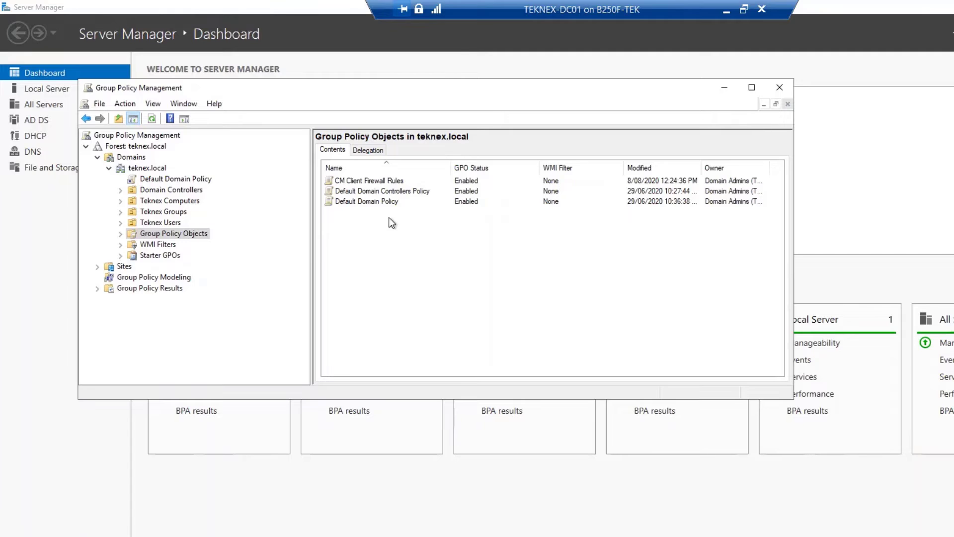
right_click(431, 245)
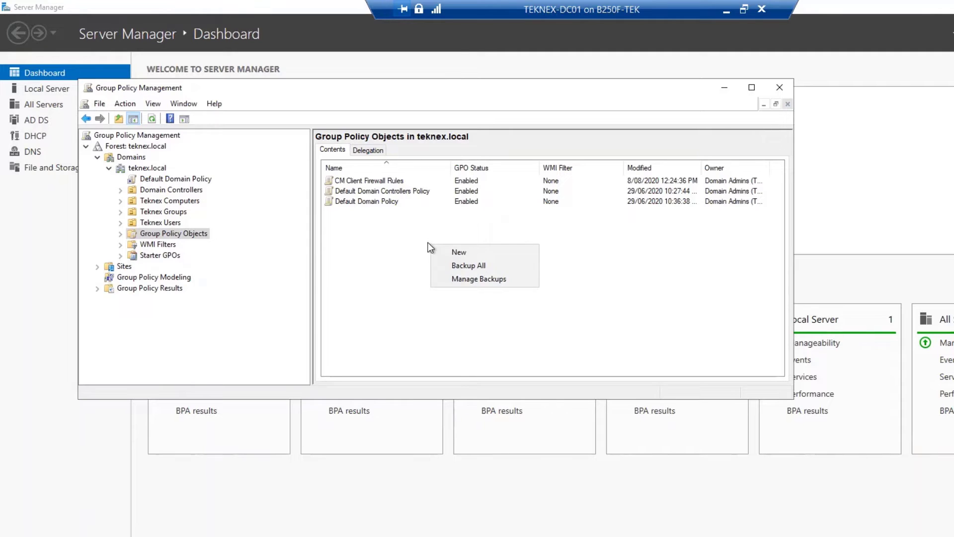
left_click(462, 252)
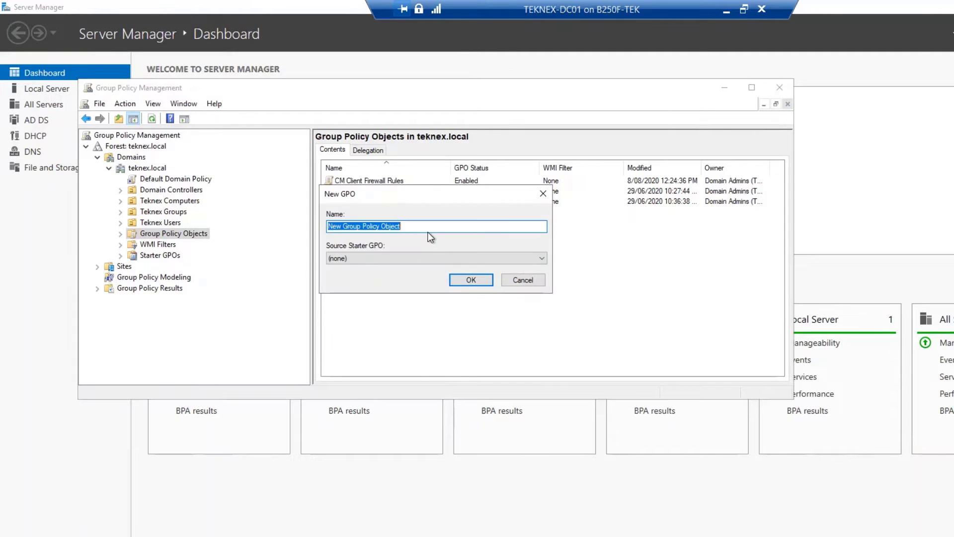
type("C_")
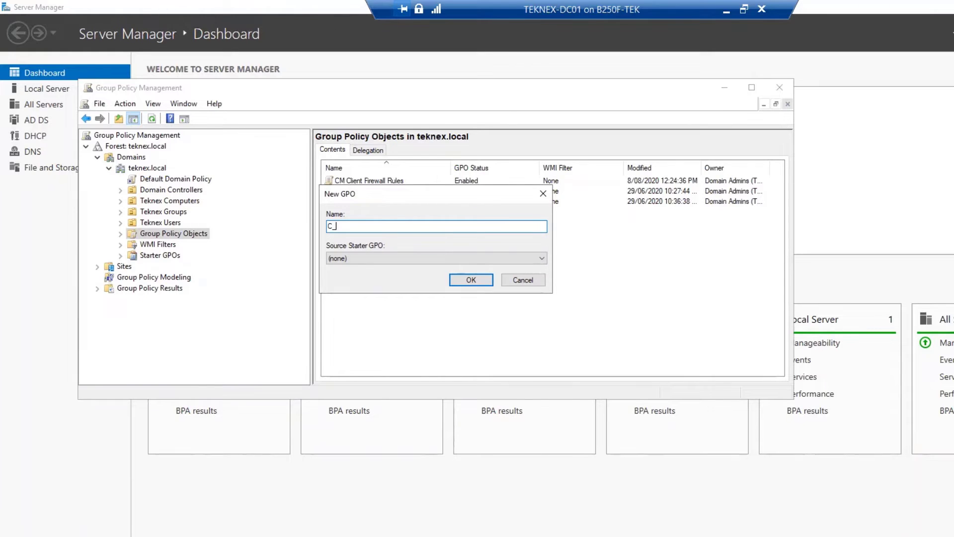
type("TeknexLocalAdmins")
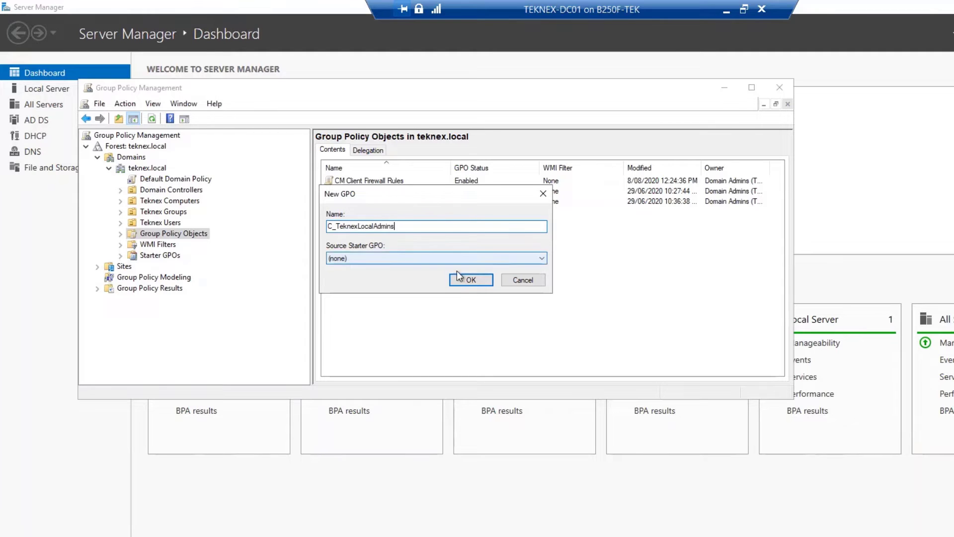
left_click(470, 280)
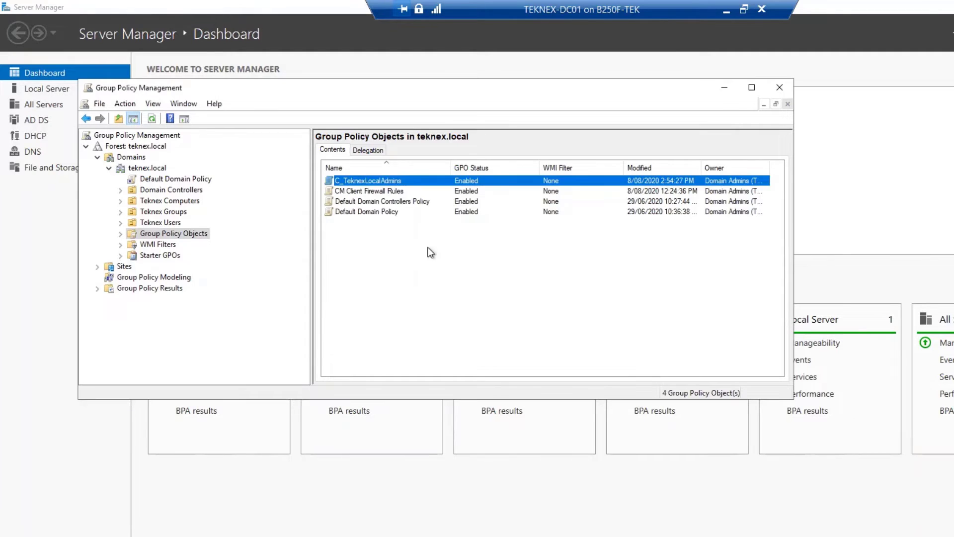
Open the C_TeknexLocalAdmins GPO for editing and go to Restricted Groups in the computer policies' Windows security settings
right_click(376, 184)
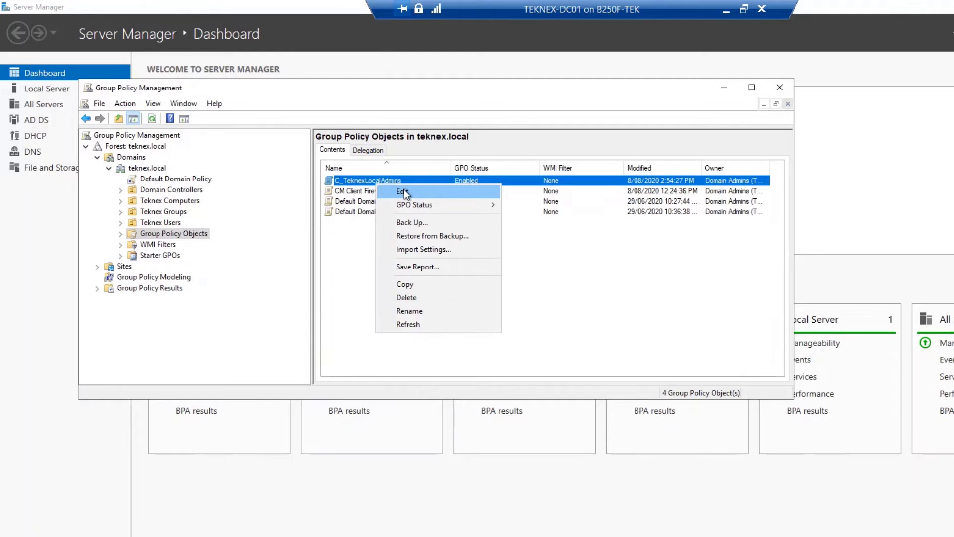
left_click(443, 194)
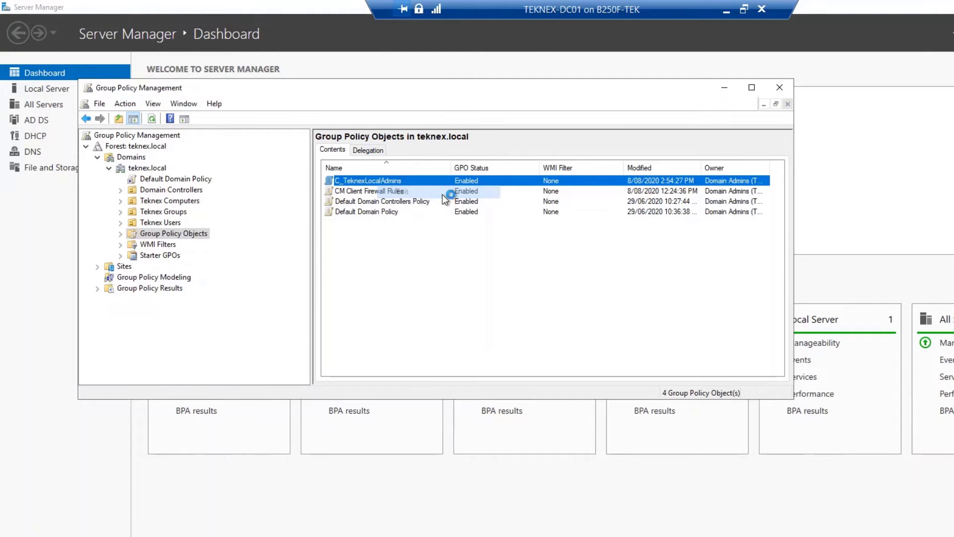
left_click_drag(310, 60, 627, 123)
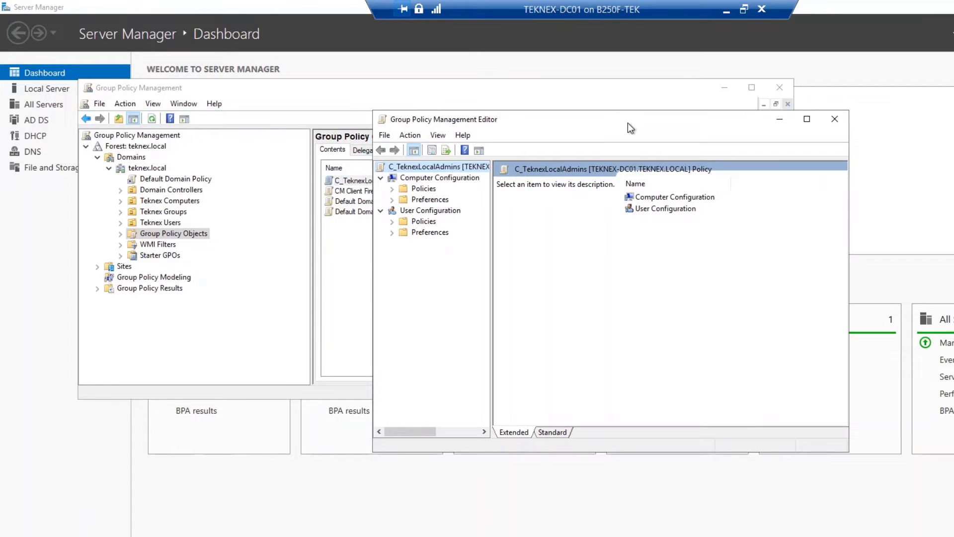
double_click(430, 189)
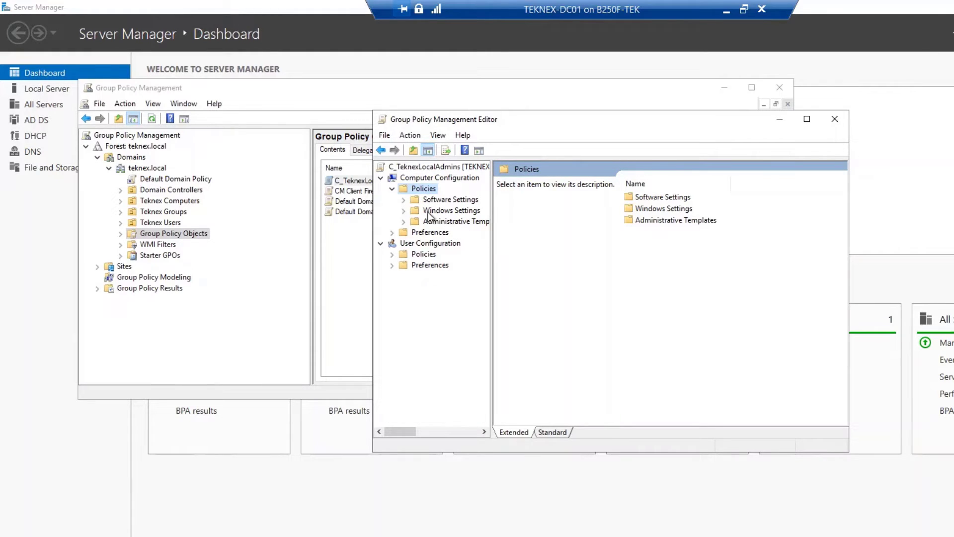
double_click(451, 210)
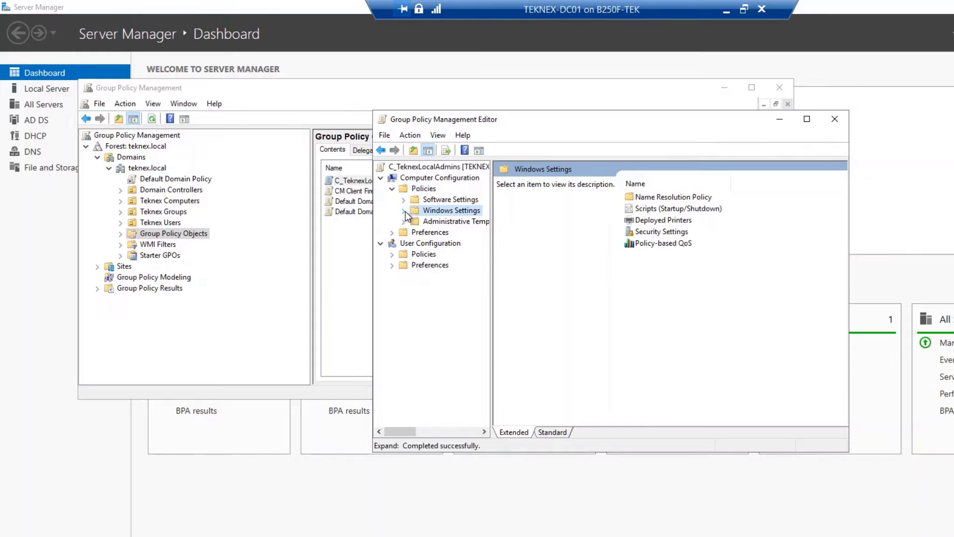
left_click_drag(495, 256, 537, 254)
left_click(460, 254)
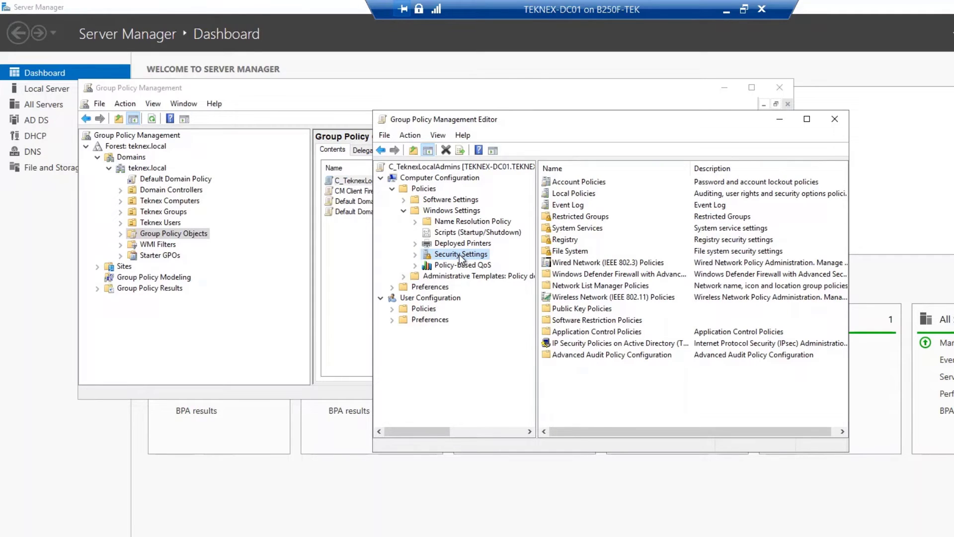
left_click(608, 217)
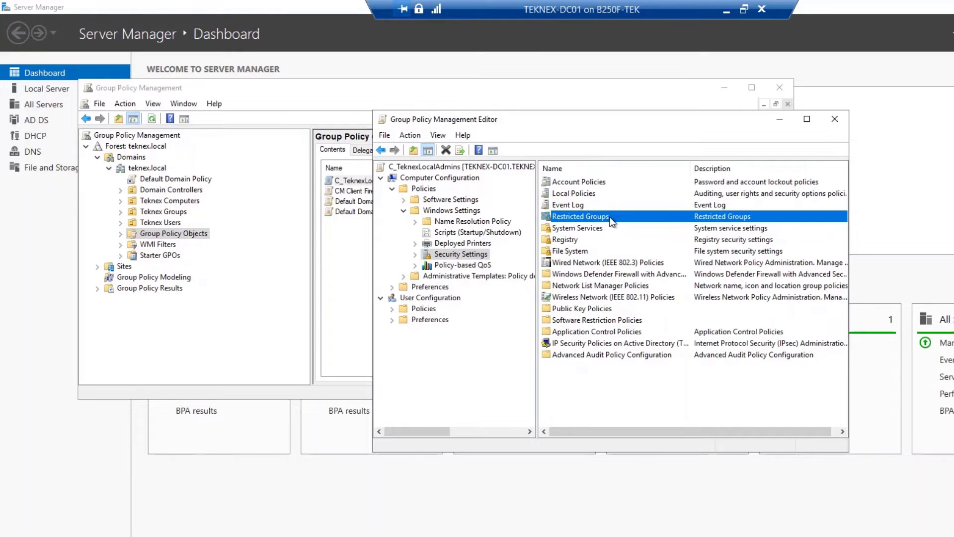
double_click(610, 216)
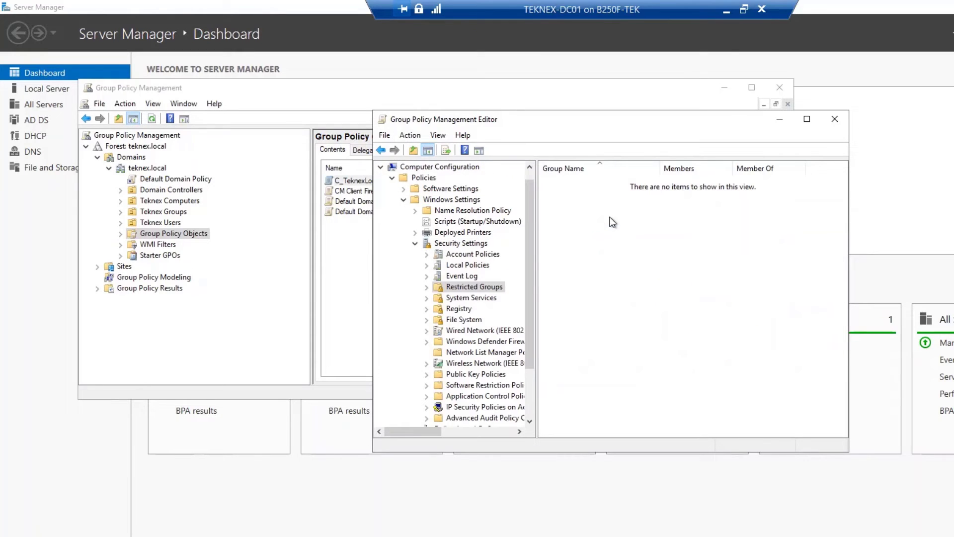
Add the domain group Teknex Local Admins as a restricted group, resolving its name in the teknex.local directory
right_click(695, 251)
left_click(734, 254)
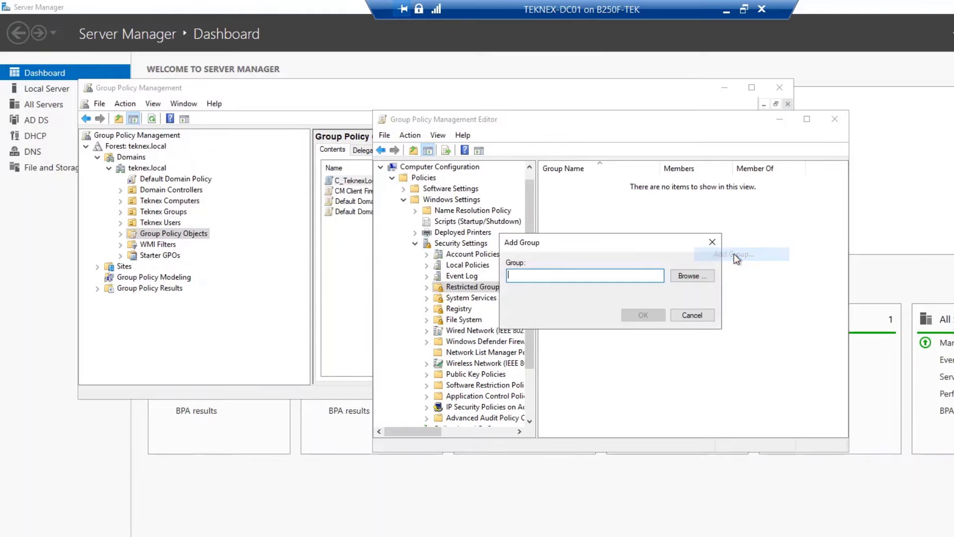
left_click(694, 271)
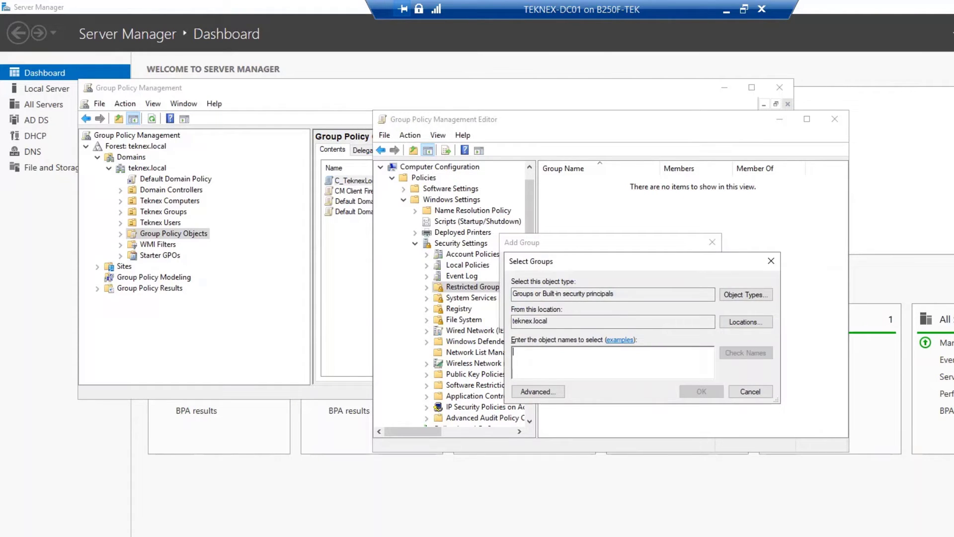
type("teknex o")
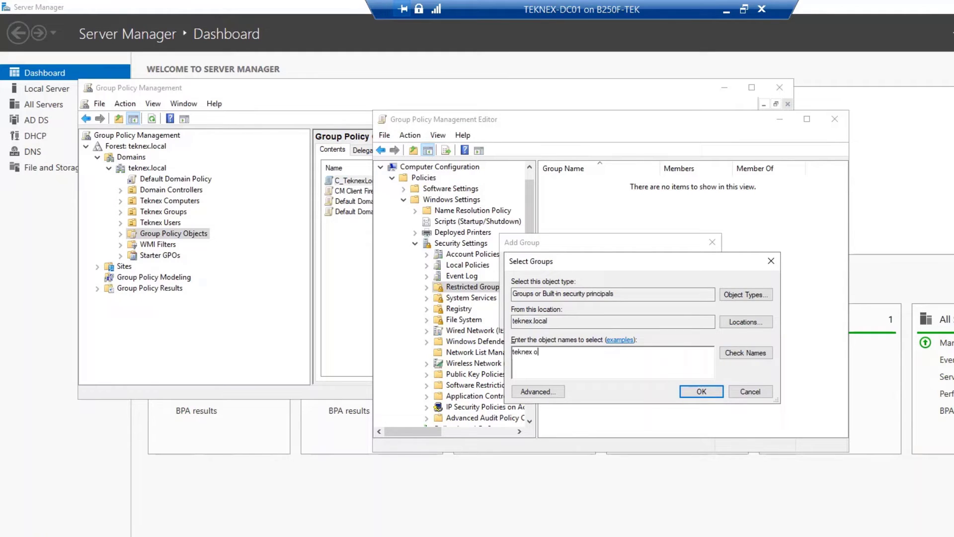
key("BackSpace")
type("local admins")
left_click(761, 350)
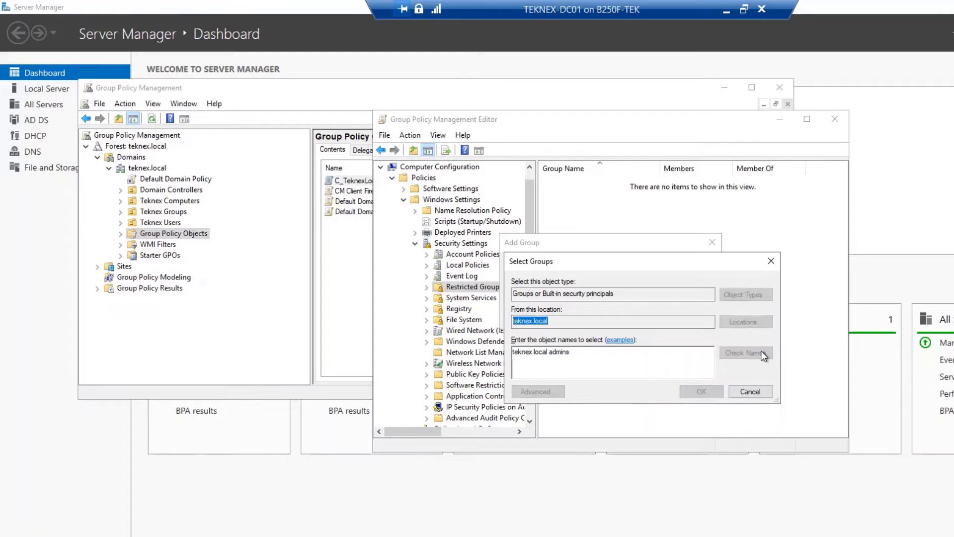
left_click(709, 393)
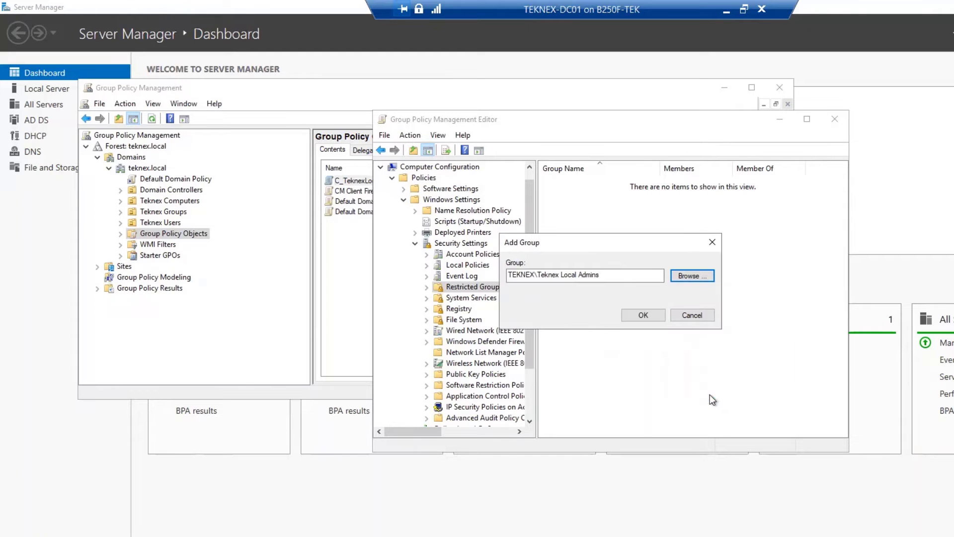
left_click(643, 315)
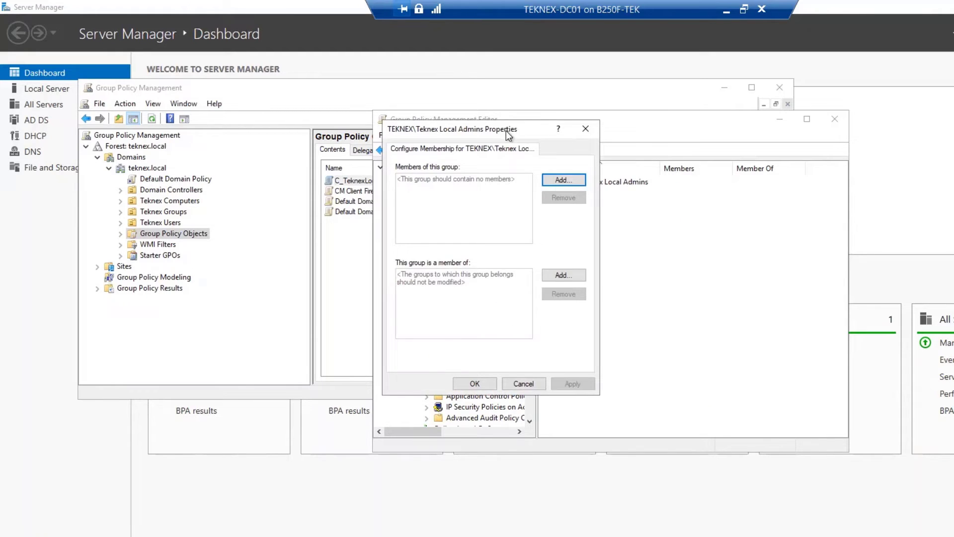
Make the Teknex Local Admins restricted group a member of Administrators, apply the setting and close the policy editor
left_click_drag(506, 131, 657, 136)
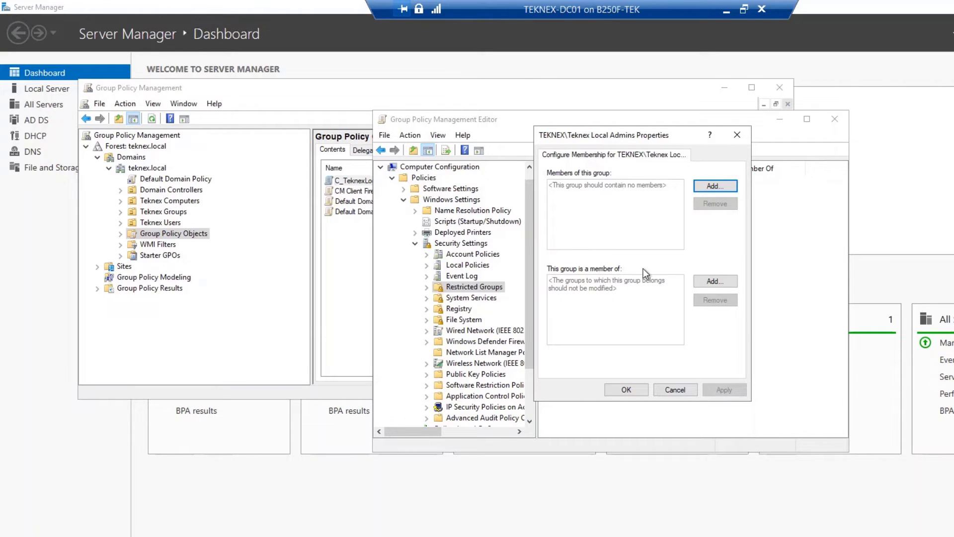
left_click(728, 286)
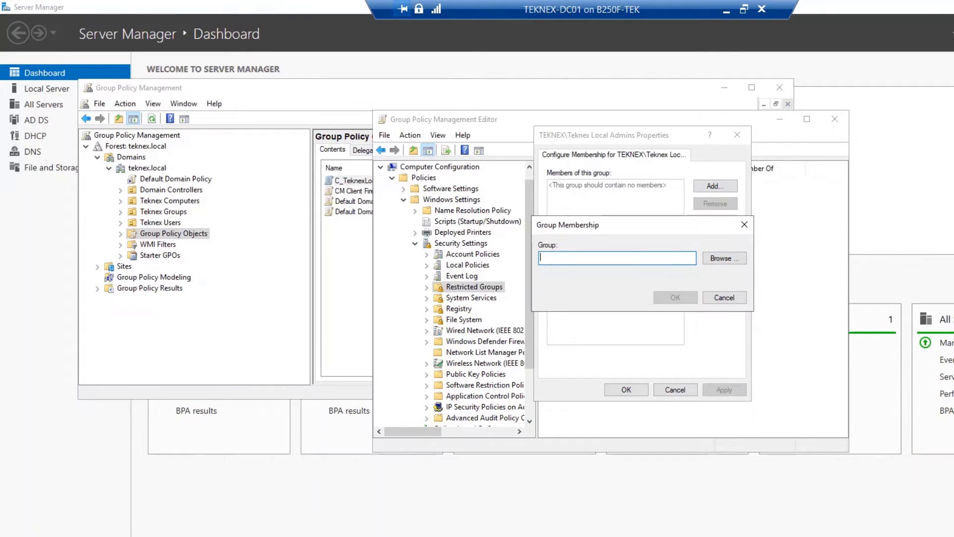
left_click(722, 258)
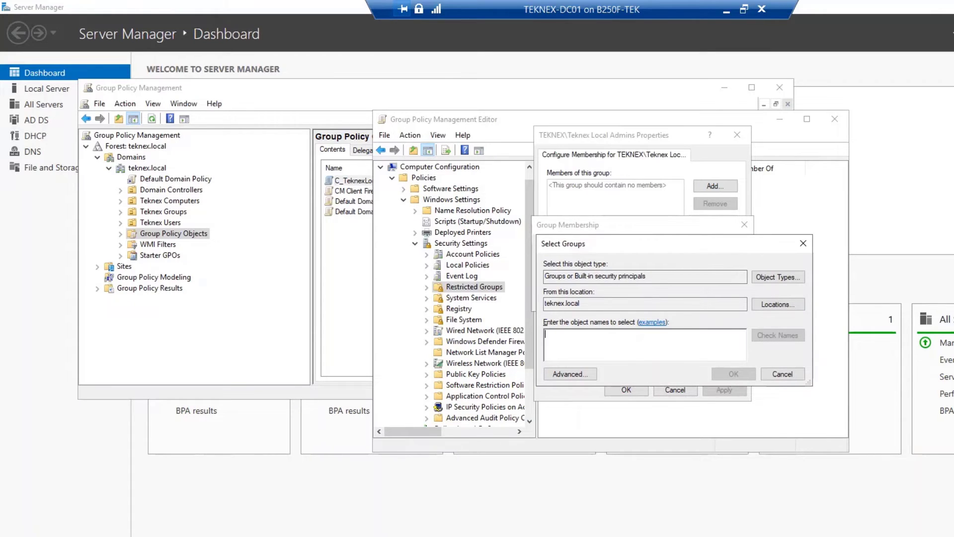
type("administrators")
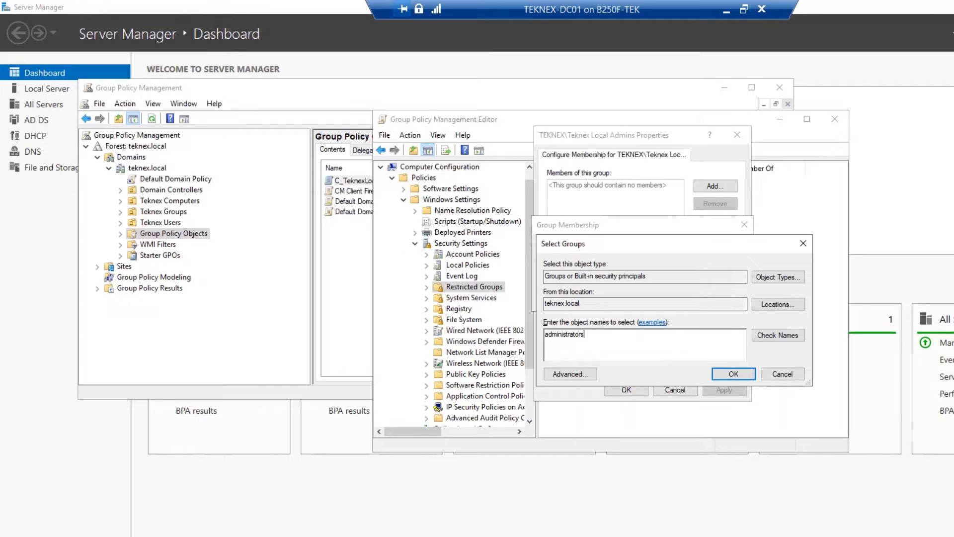
left_click(759, 336)
left_click(735, 373)
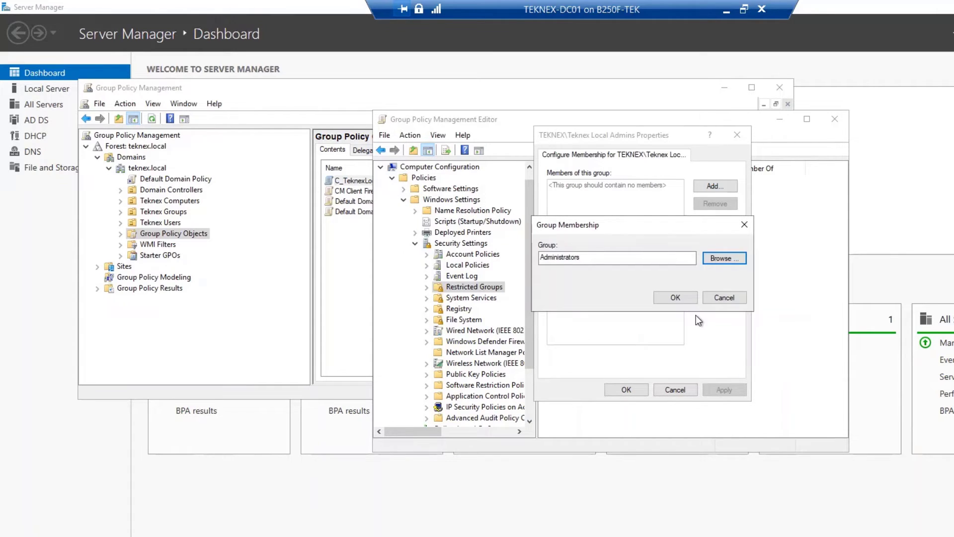
left_click(683, 297)
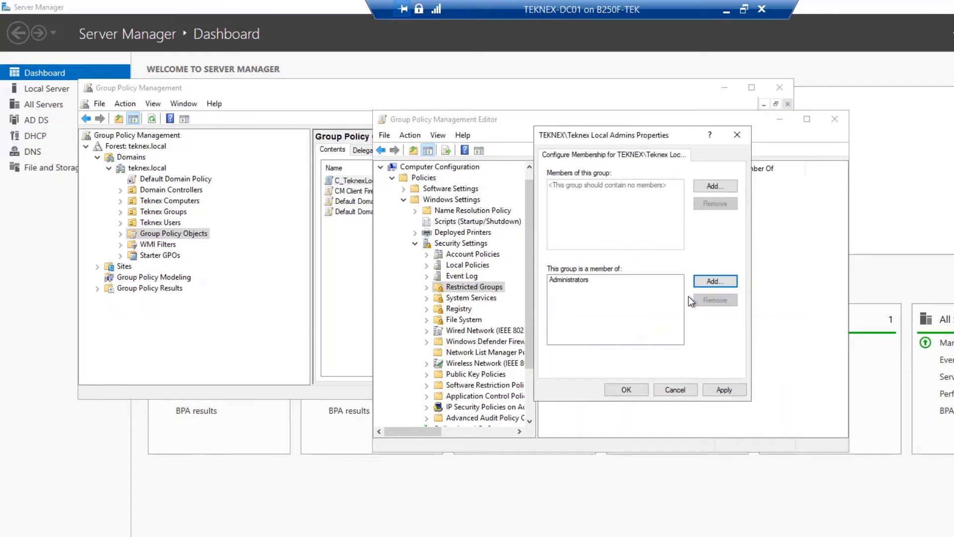
left_click(724, 389)
left_click(626, 390)
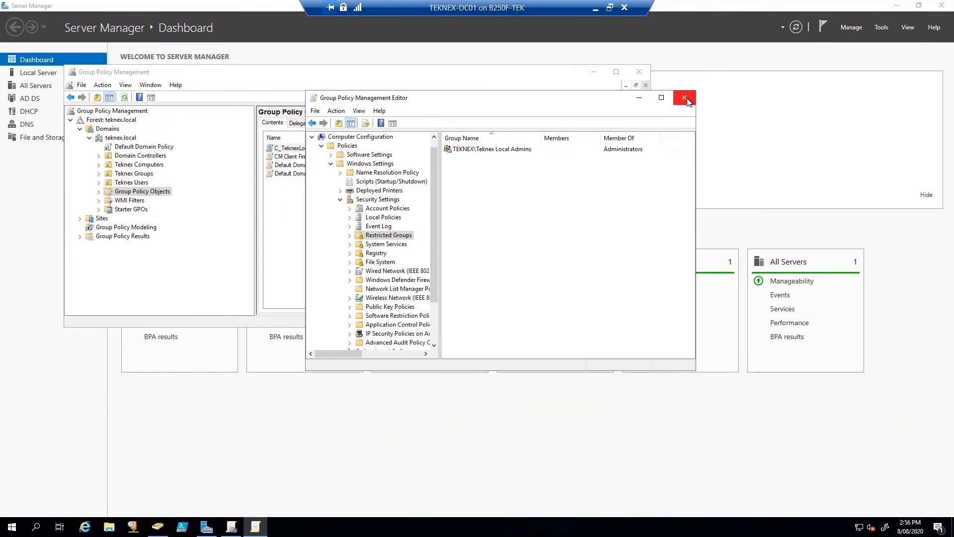
left_click(685, 98)
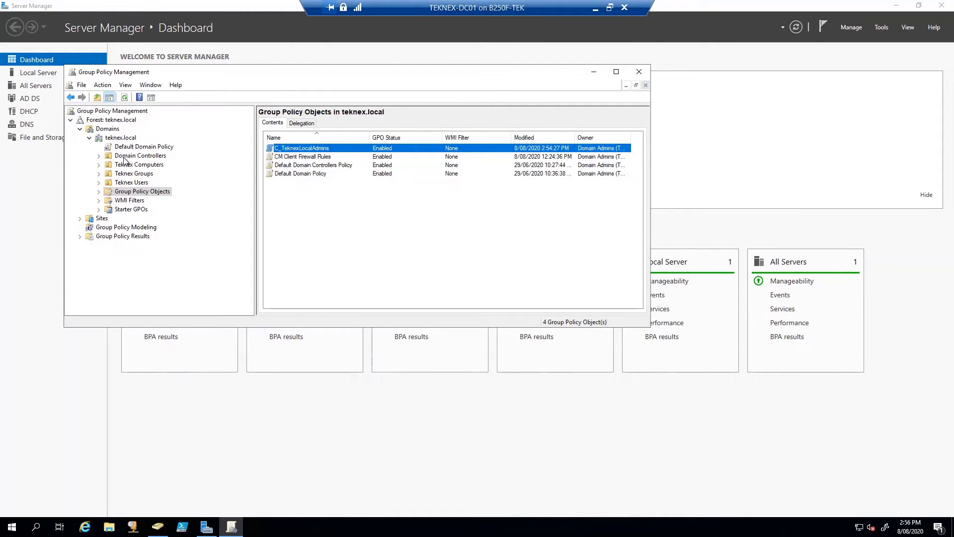
Link the existing C_TeknexLocalAdmins GPO to the Finance Computers OU under Teknex Computers
left_click(99, 165)
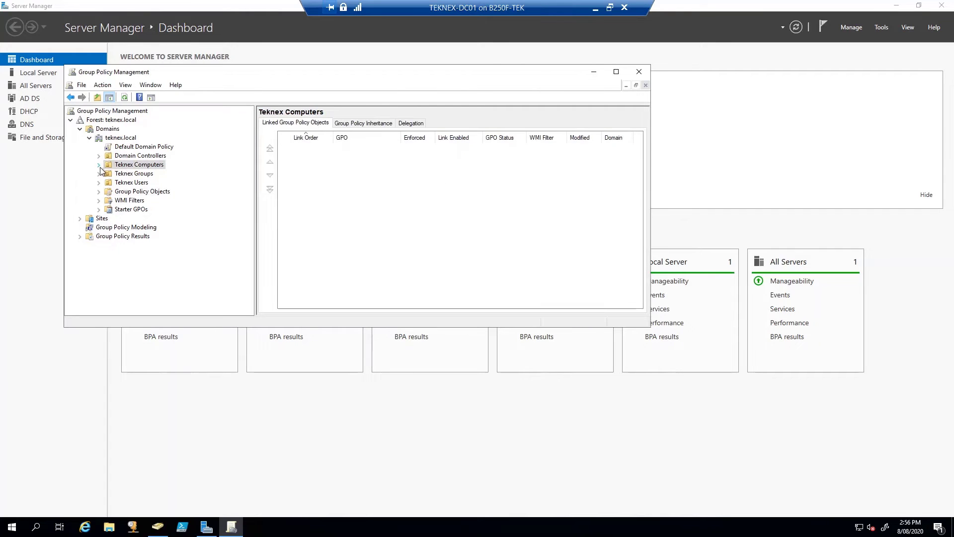
left_click(99, 166)
left_click(138, 176)
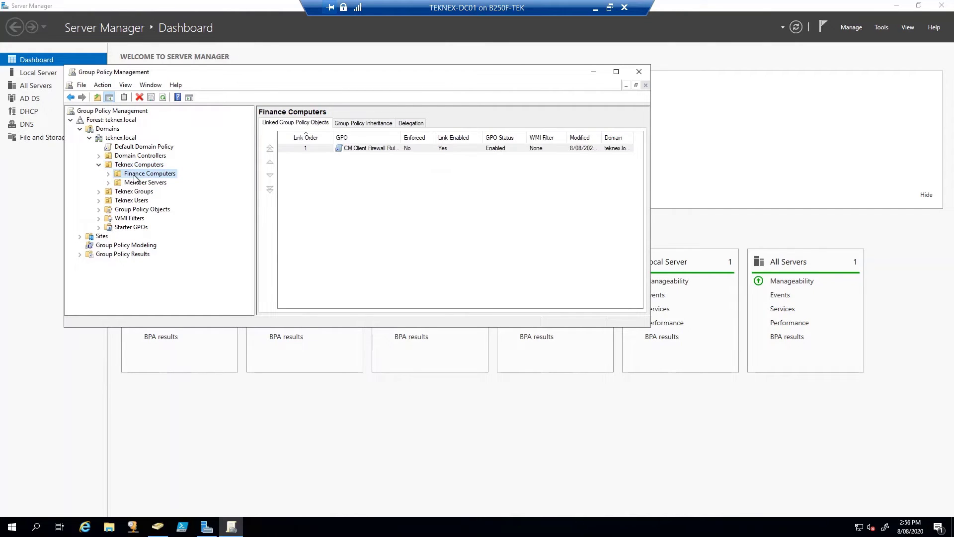
right_click(138, 178)
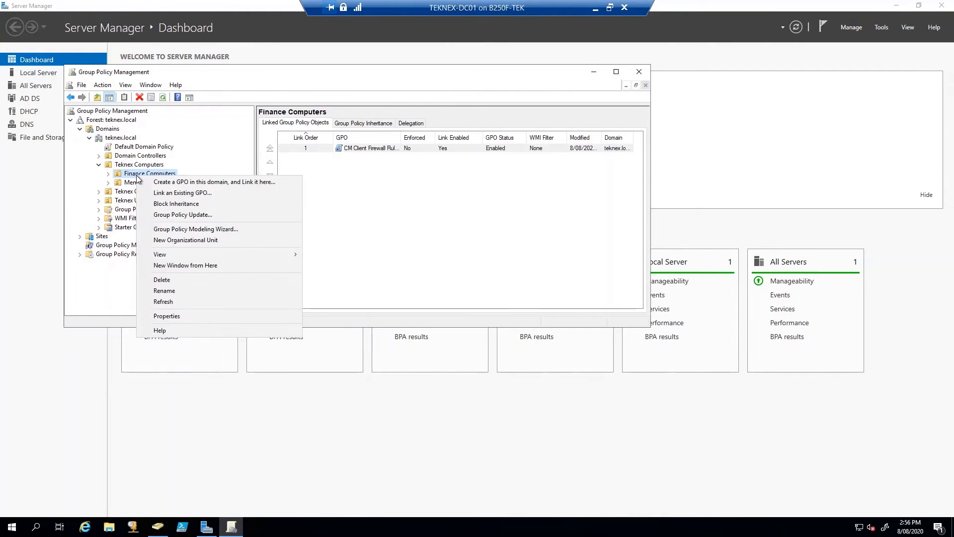
left_click(169, 194)
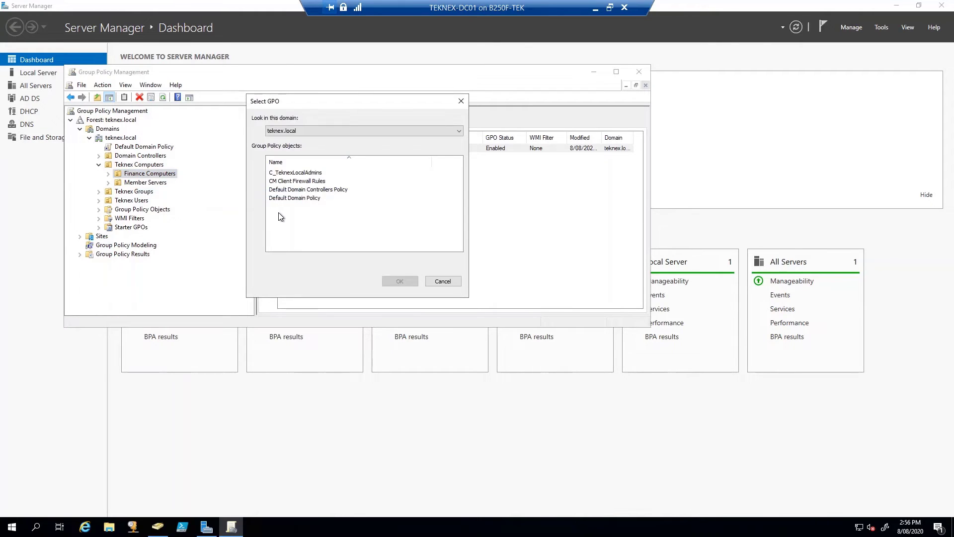
left_click(294, 173)
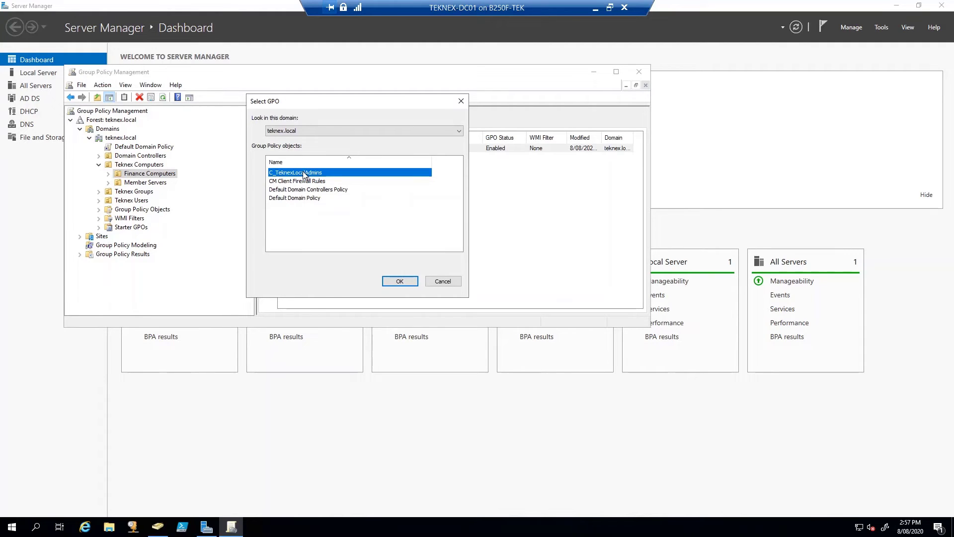
left_click(399, 281)
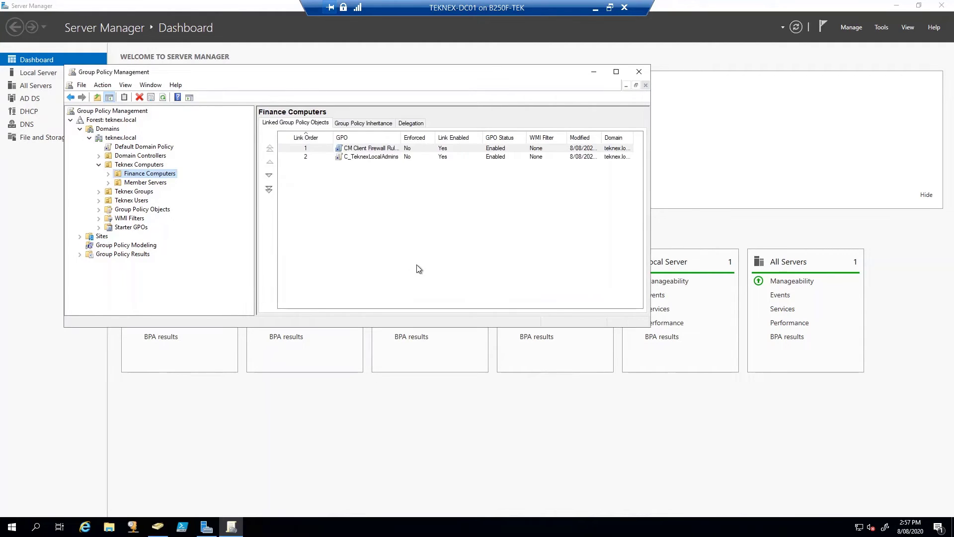
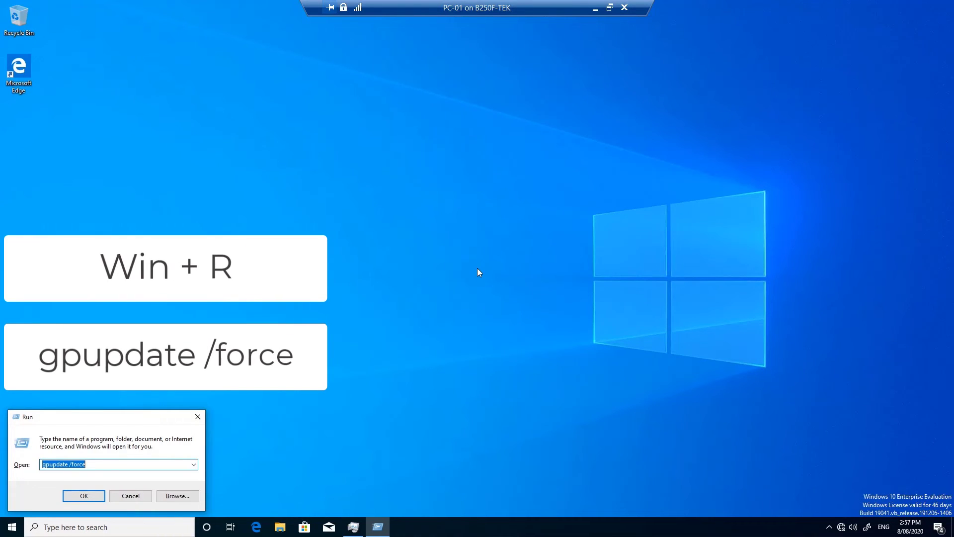
Run gpupdate /force on PC-01 to refresh its group policy
key("Return")
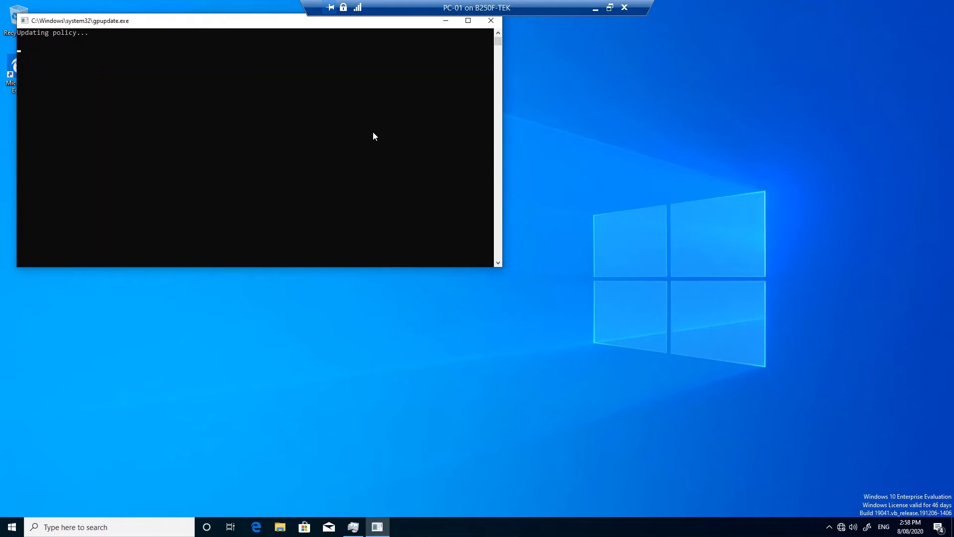
left_click_drag(268, 23, 375, 60)
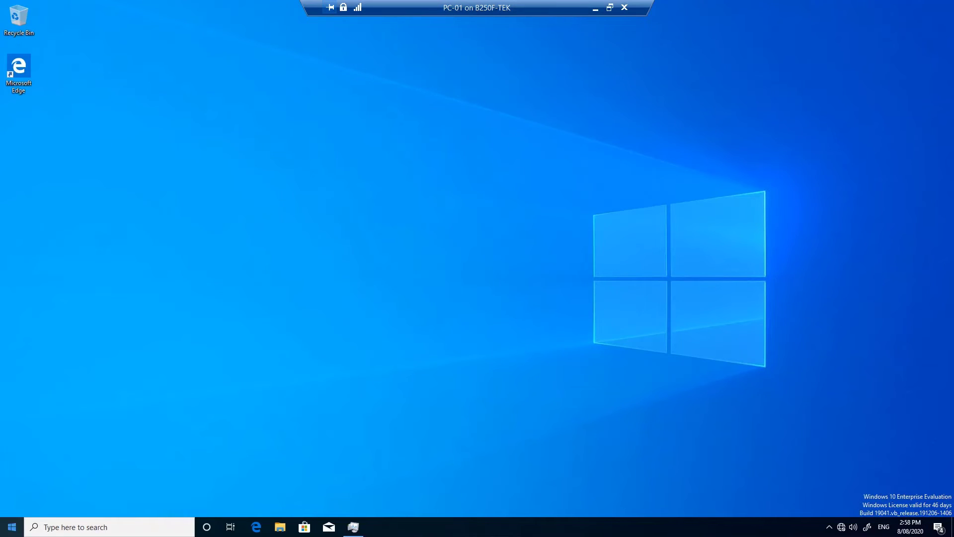
Open Computer Management on PC-01 and show the Groups folder under Local Users and Groups
right_click(8, 532)
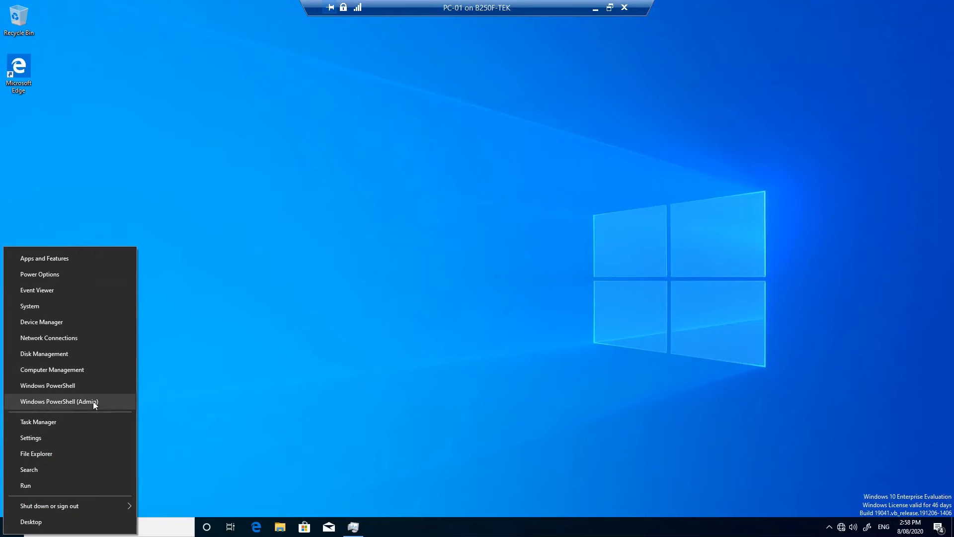
left_click(88, 369)
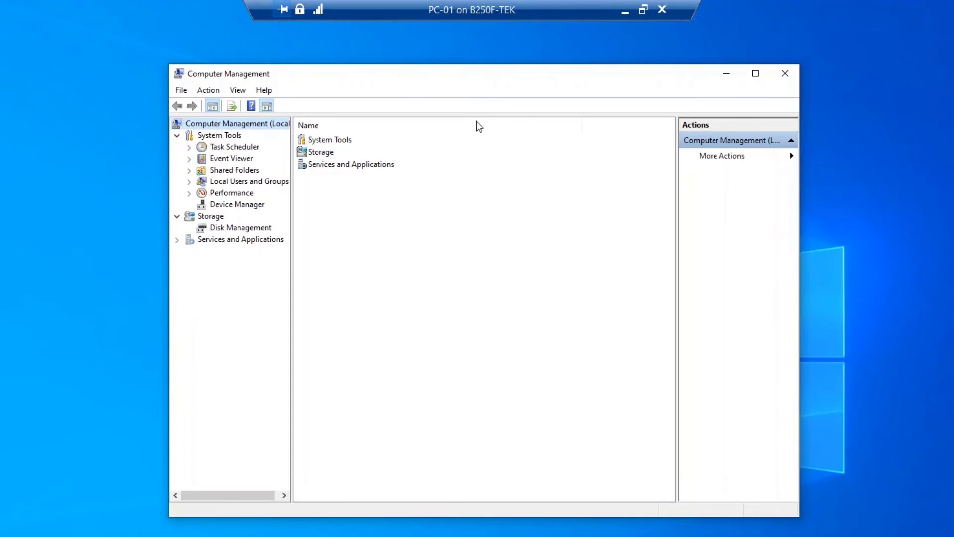
left_click(255, 181)
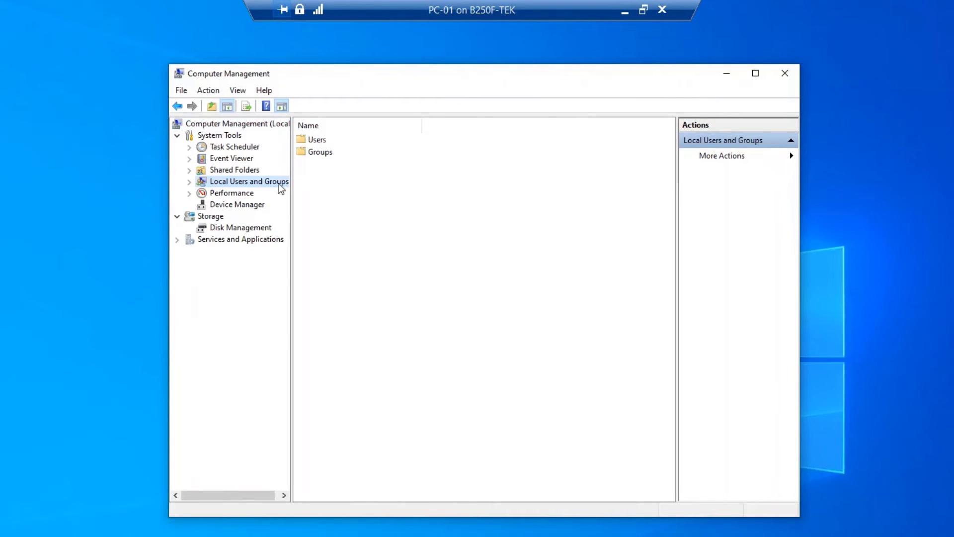
left_click_drag(293, 201, 315, 201)
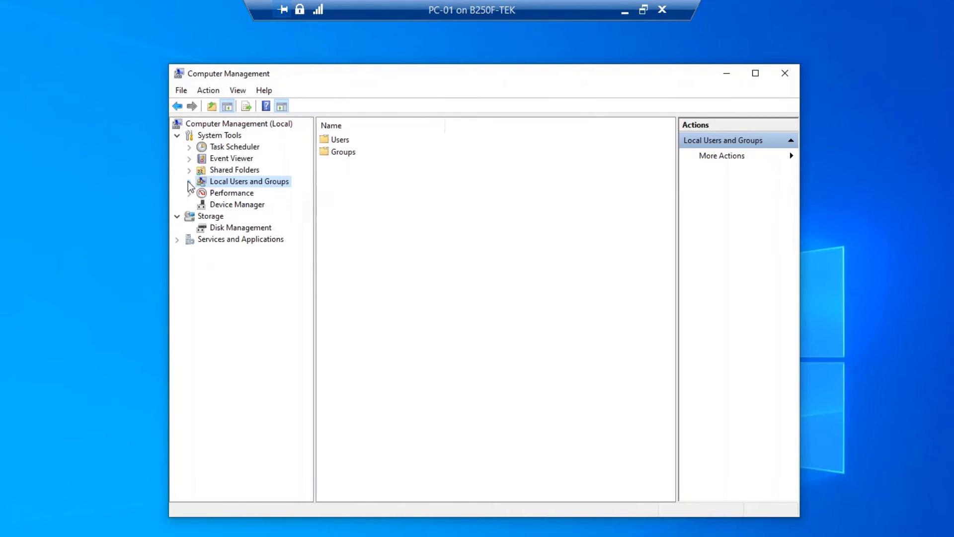
left_click(189, 182)
left_click(244, 205)
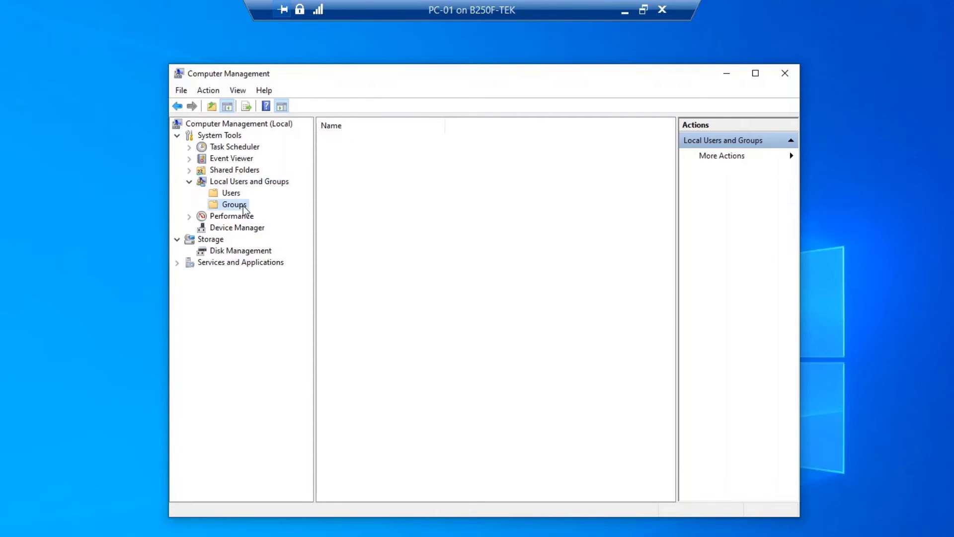
Check the local Administrators group's members for Teknex Local Admins, then close its properties unchanged and exit Computer Management
left_click(361, 153)
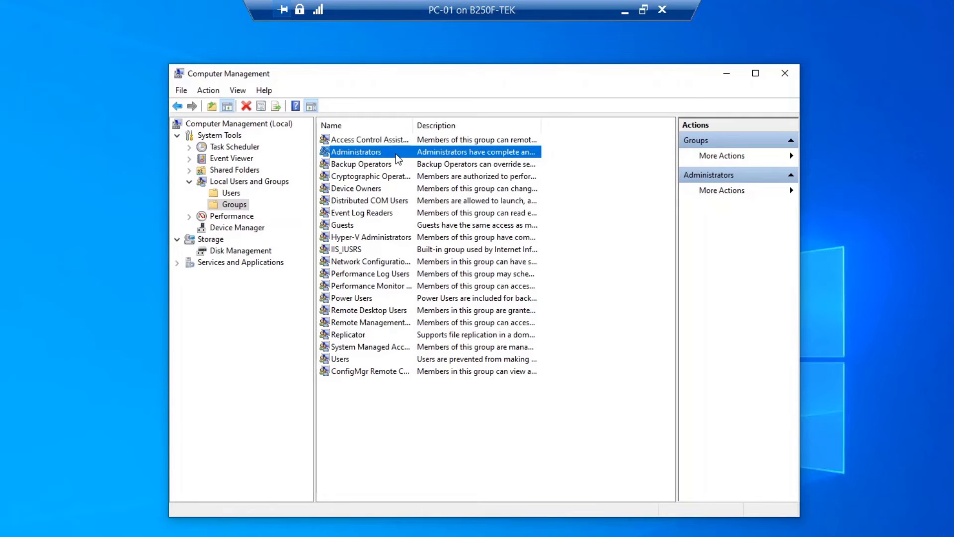
double_click(396, 153)
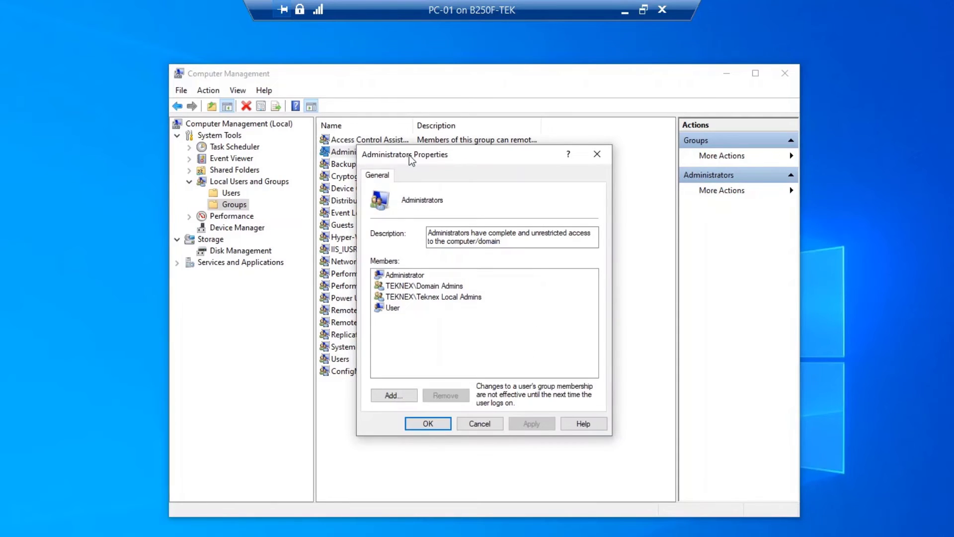
left_click(451, 299)
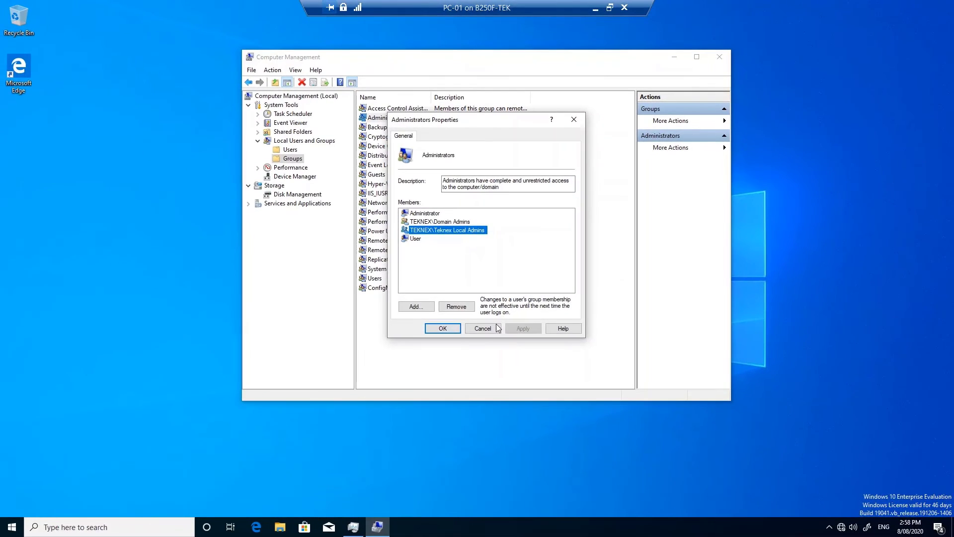
left_click(494, 330)
left_click(719, 56)
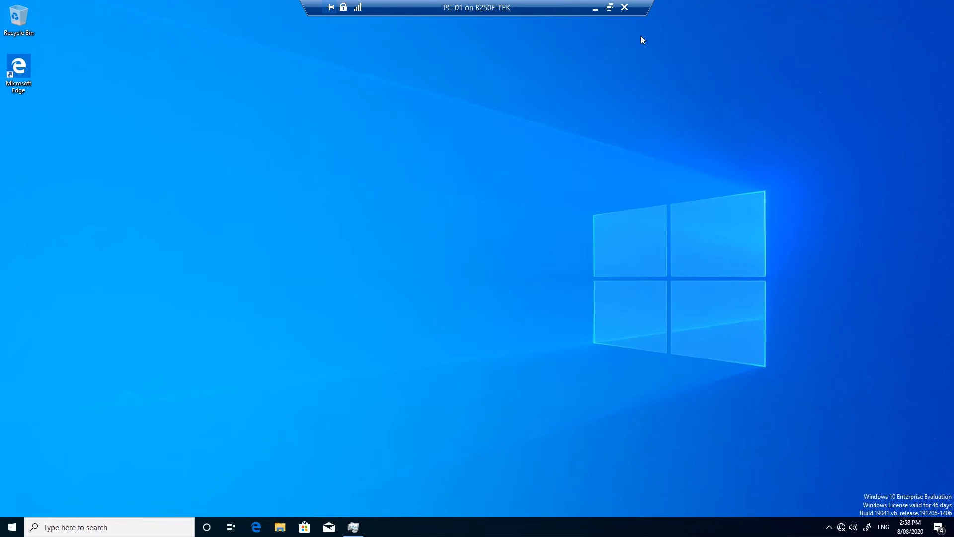
Switch to the TEKNEX-CM01 virtual machine and show Sites under Site Configuration in the Configuration Manager console
left_click(596, 10)
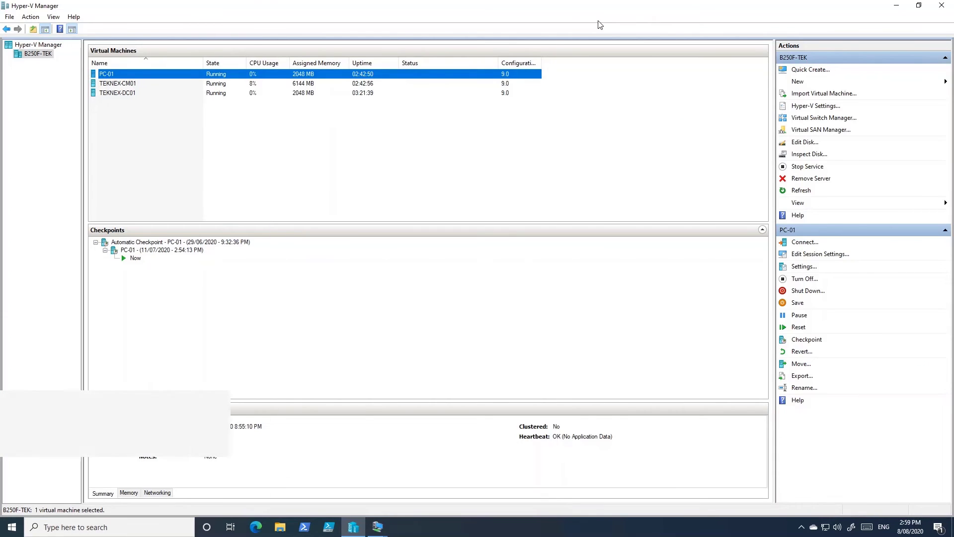
left_click(385, 530)
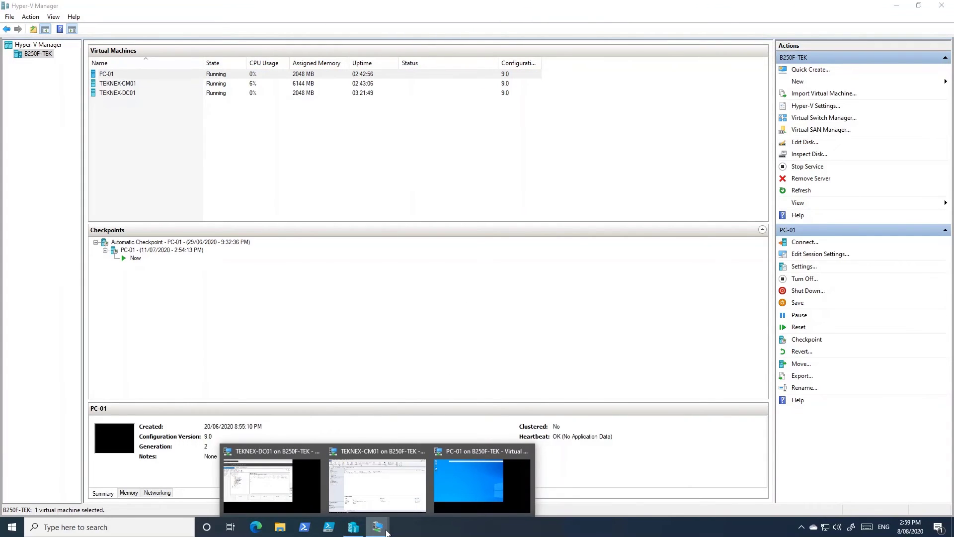
left_click(401, 493)
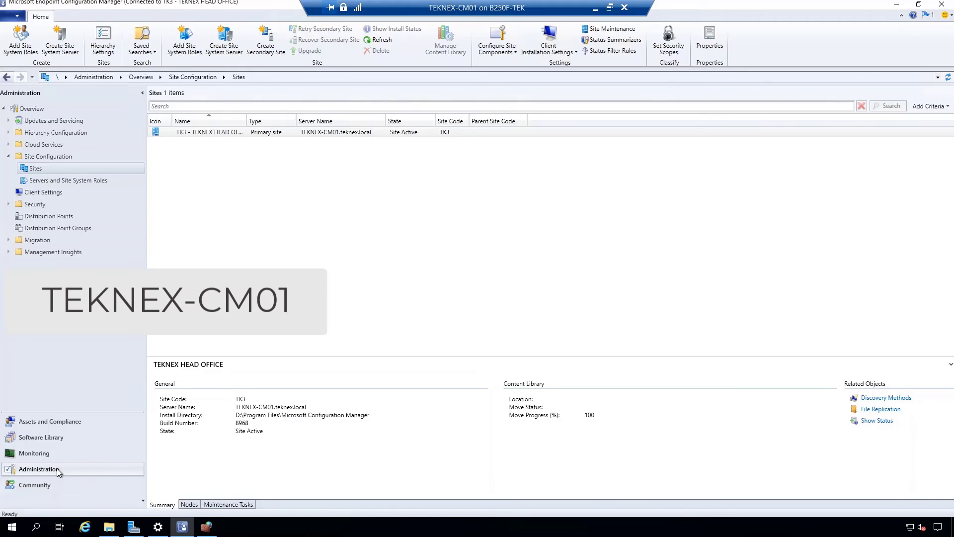
left_click(35, 158)
left_click(48, 169)
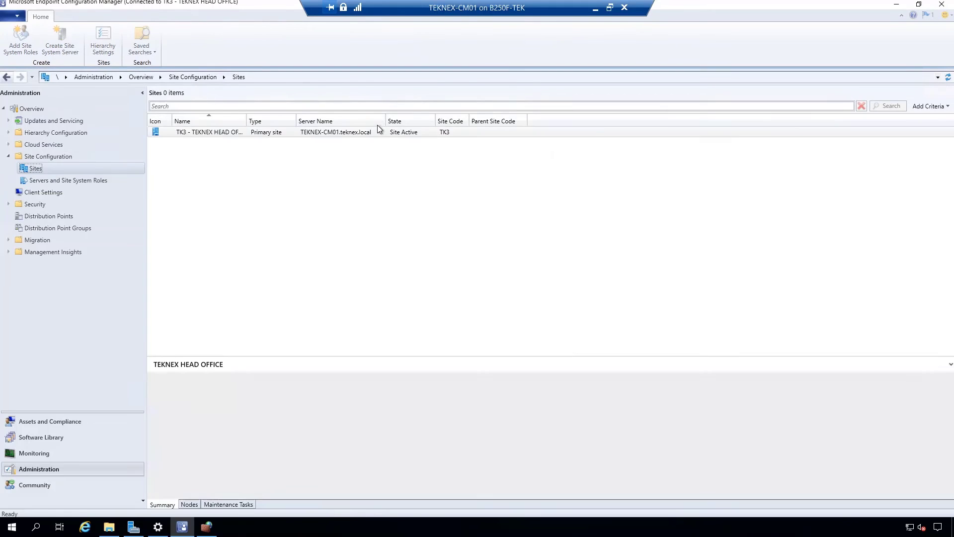
Open the Client Push Installation properties of the TK3 primary site and show its push installation accounts
left_click(419, 131)
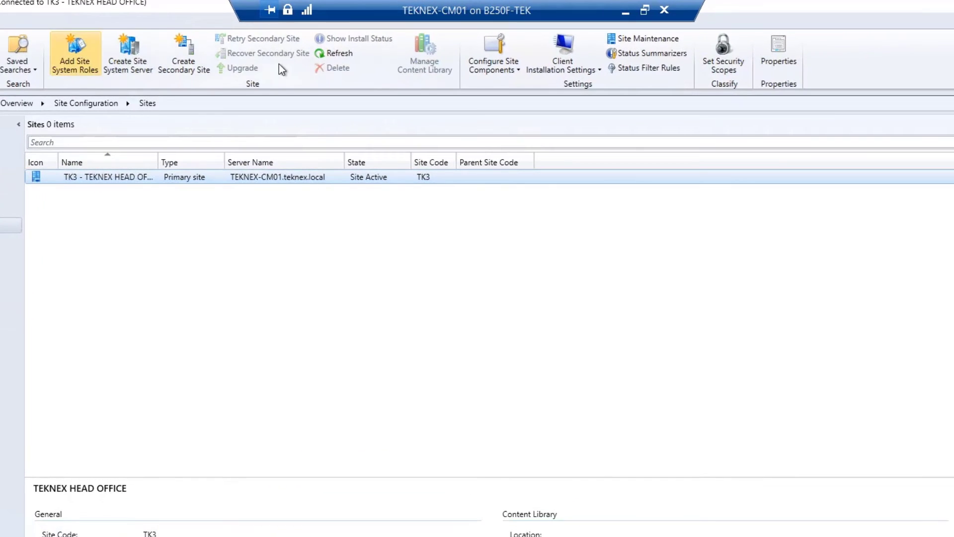
left_click(587, 68)
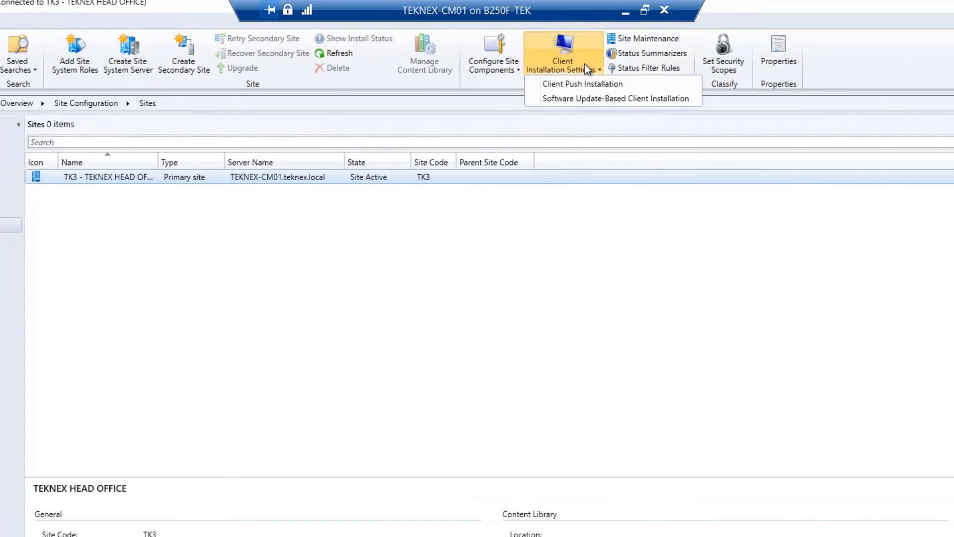
left_click(603, 87)
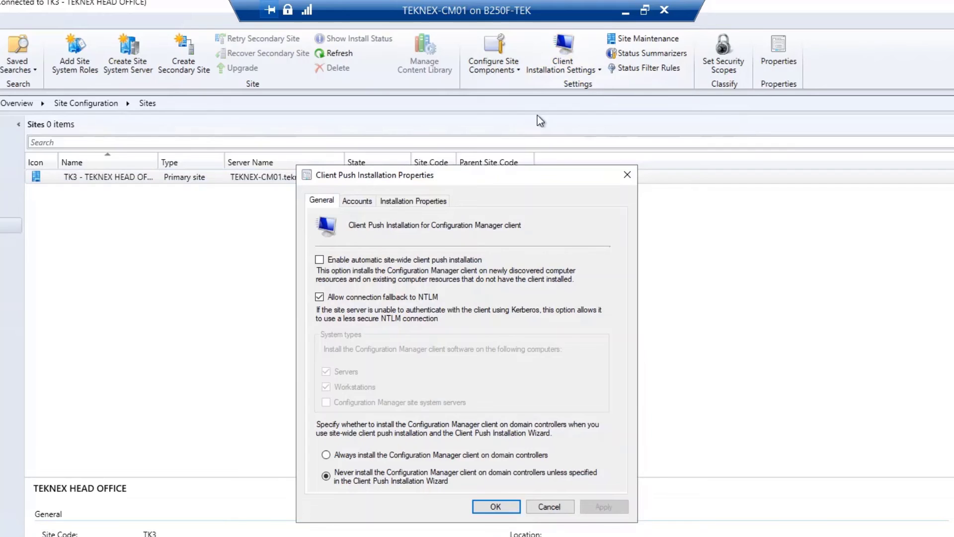
left_click(357, 200)
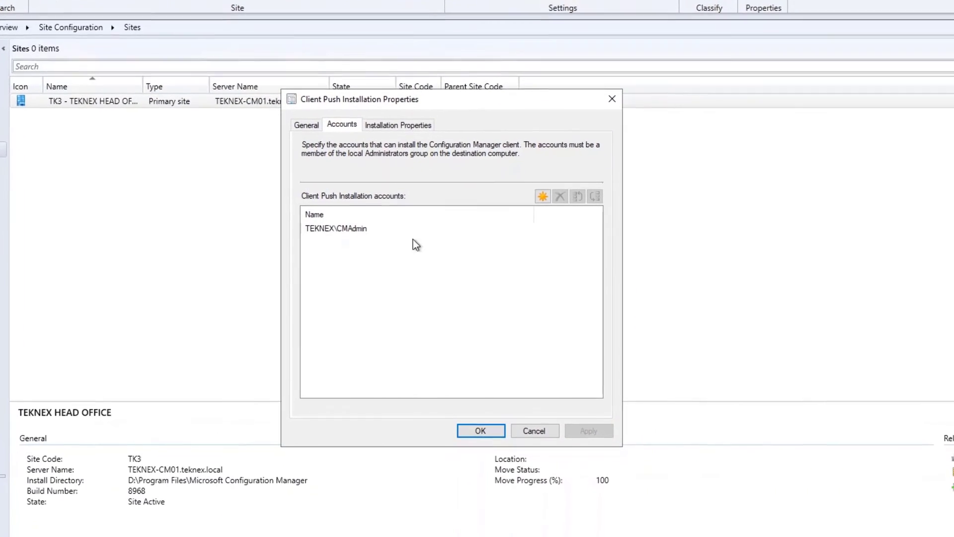
Remove TEKNEX\CMAdmin from the client push installation accounts
left_click(360, 230)
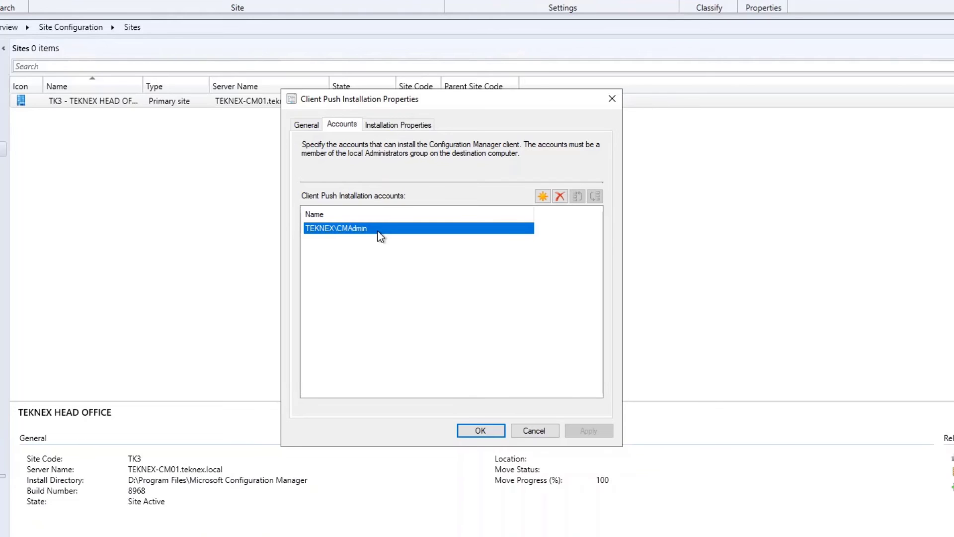
left_click(560, 197)
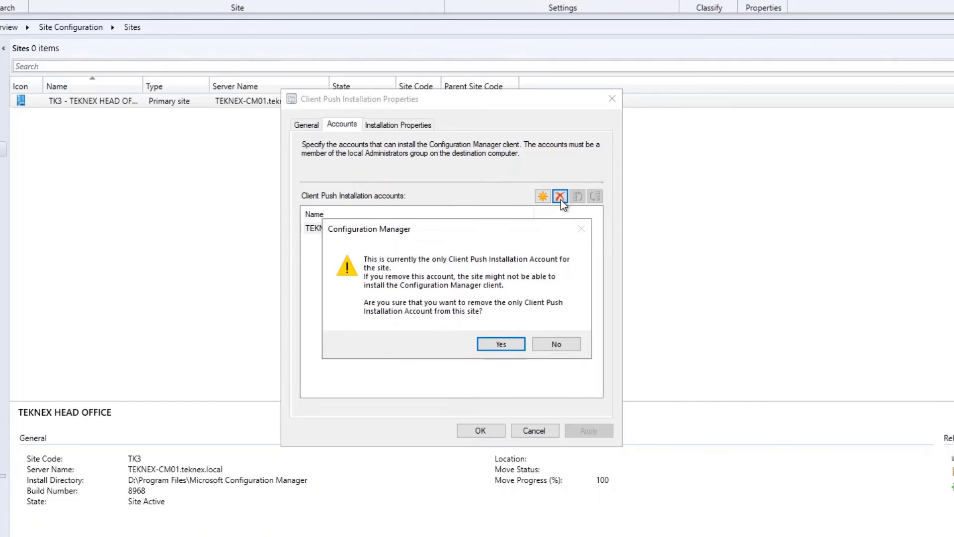
left_click(516, 344)
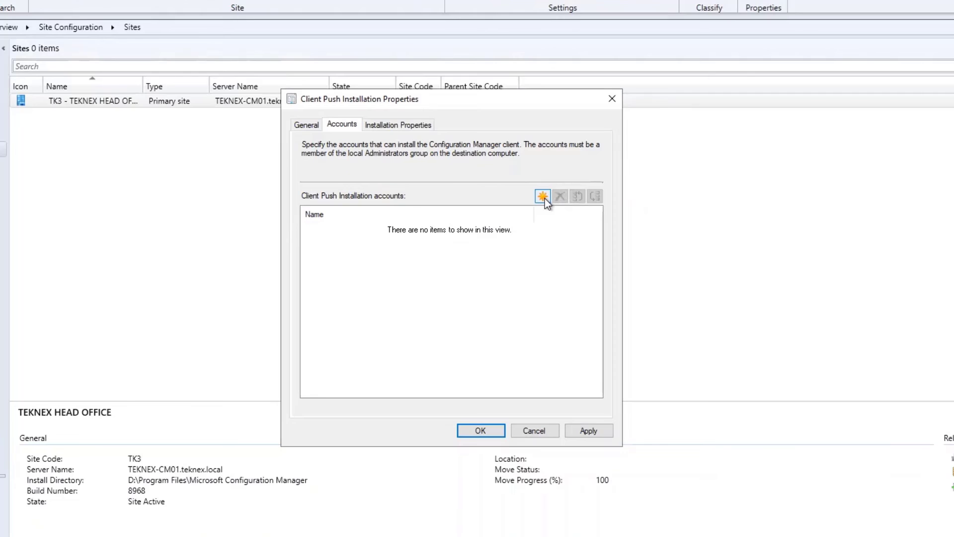
Start adding a new client push installation account and pick the domain user CM_CPI as its user name
left_click(543, 197)
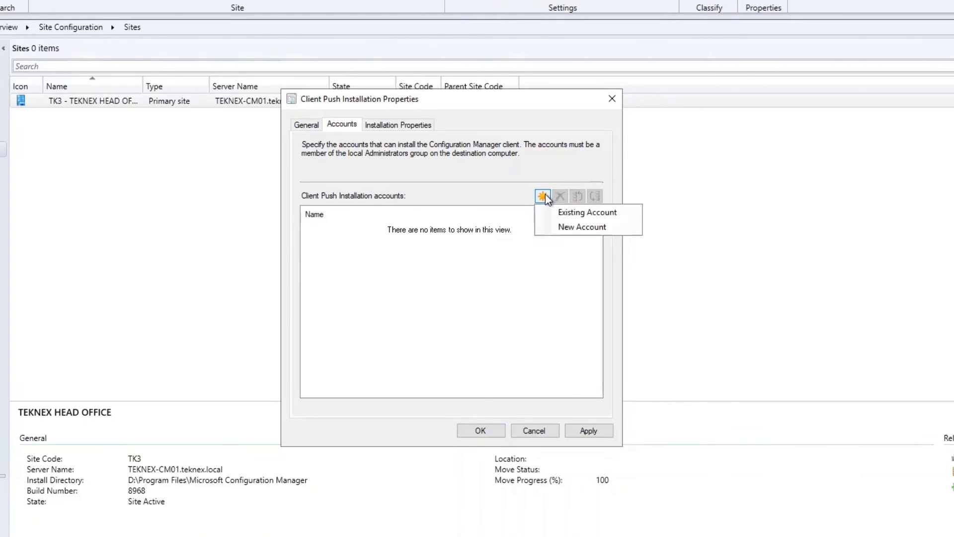
left_click(592, 228)
left_click(590, 185)
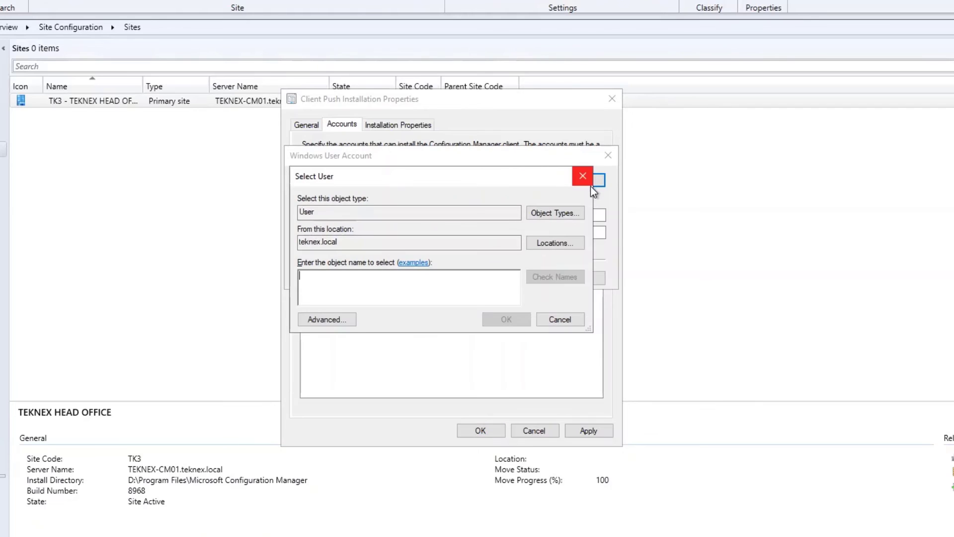
type("c")
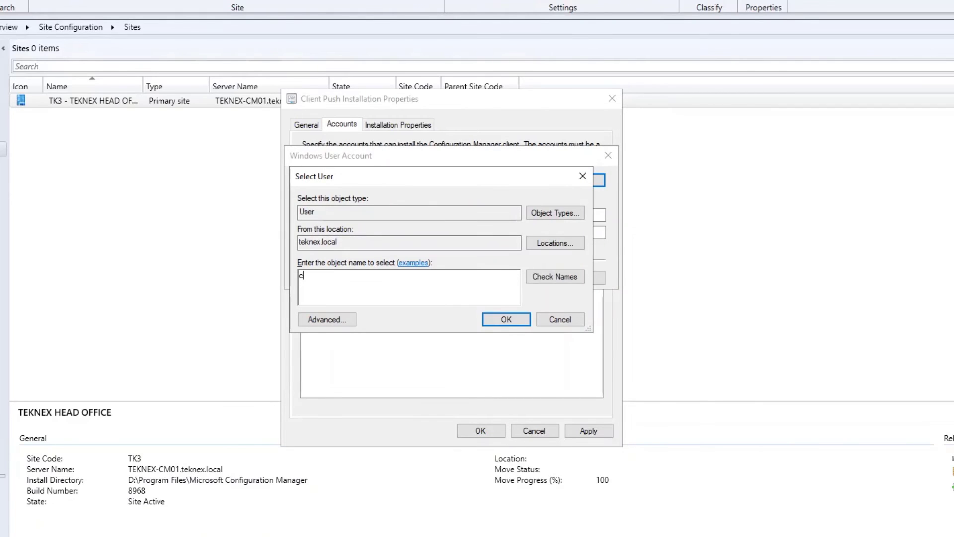
type("m_cpi")
left_click(563, 281)
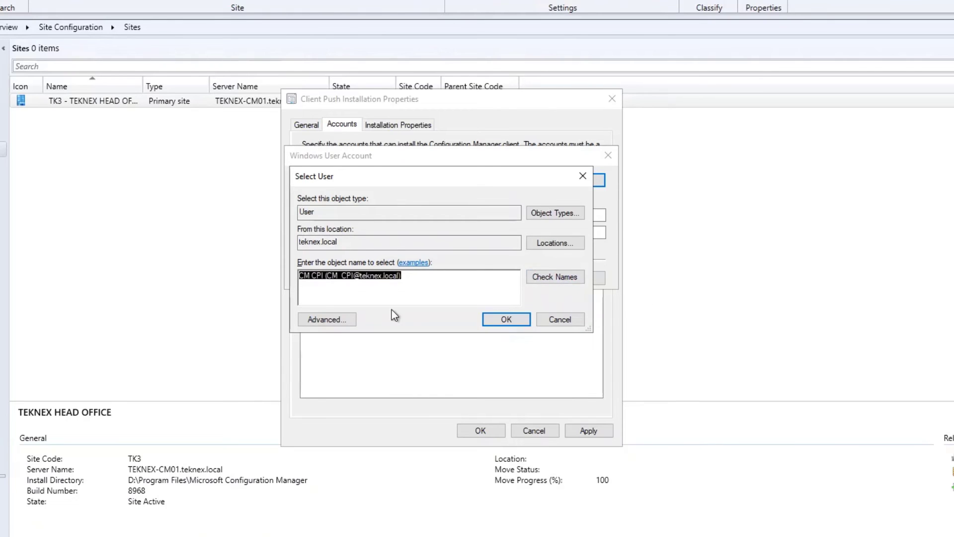
left_click(504, 319)
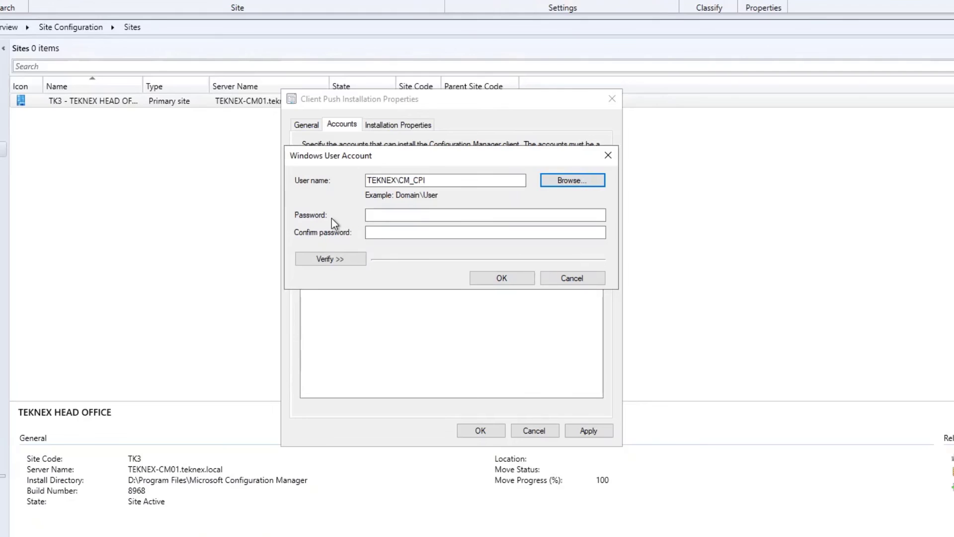
Fill in the password and confirm password fields for the TEKNEX\CM_CPI account
left_click(368, 215)
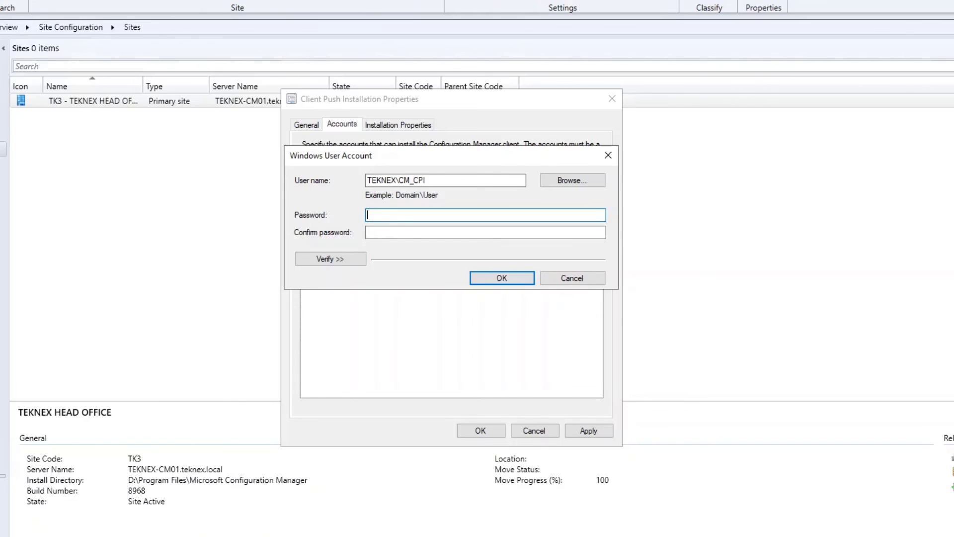
key("ctrl+v")
key("Tab")
key("ctrl+v")
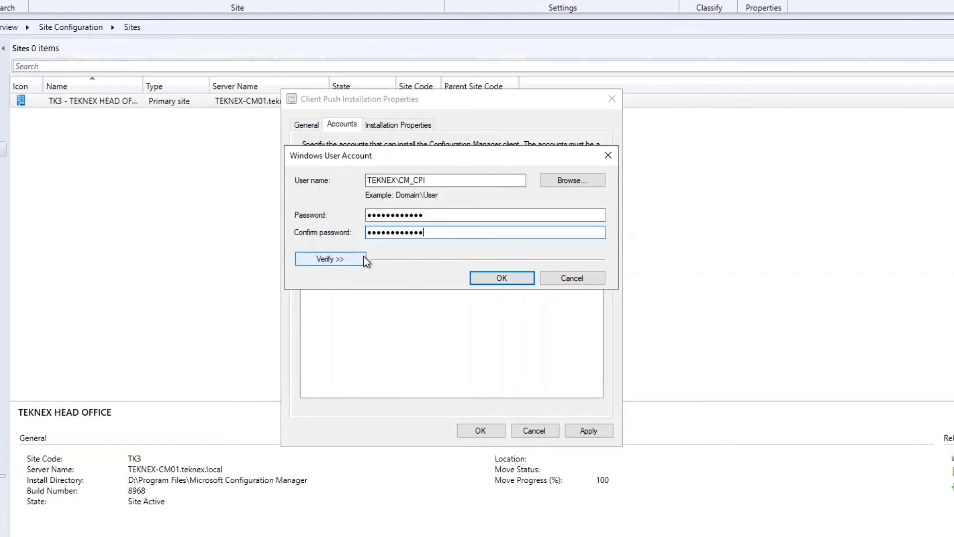
Verify the account's access by testing the connection to the network share \\pc-01\c$
left_click(363, 258)
left_click(398, 296)
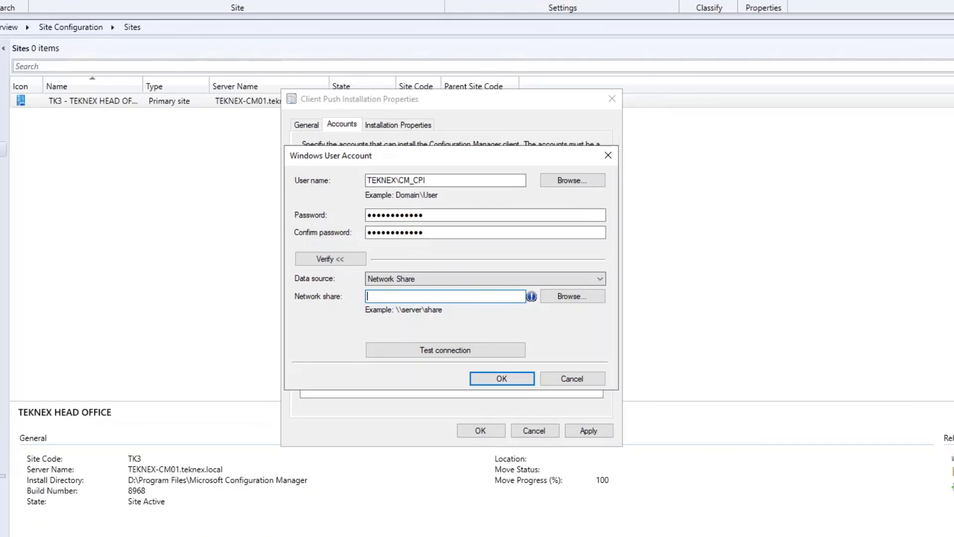
type("\\\\")
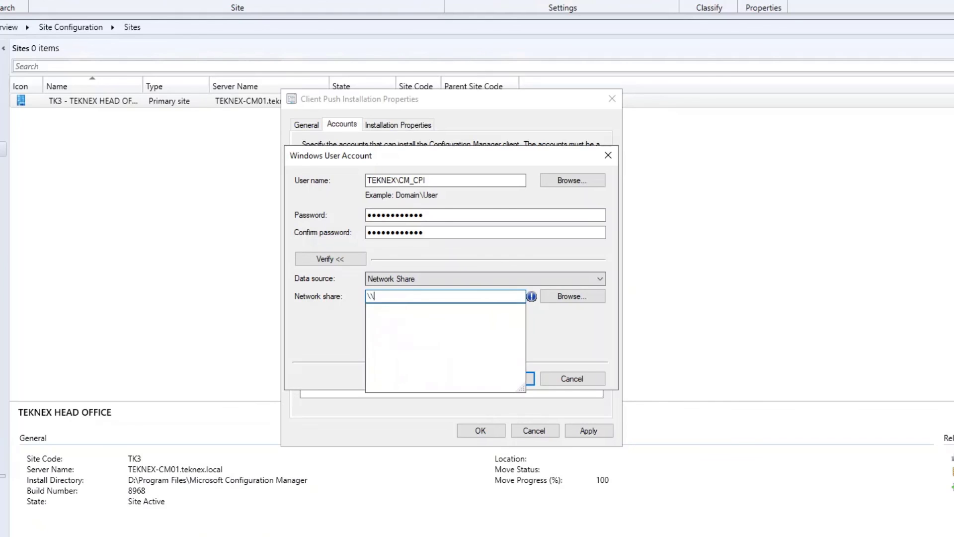
type("pc-01\\")
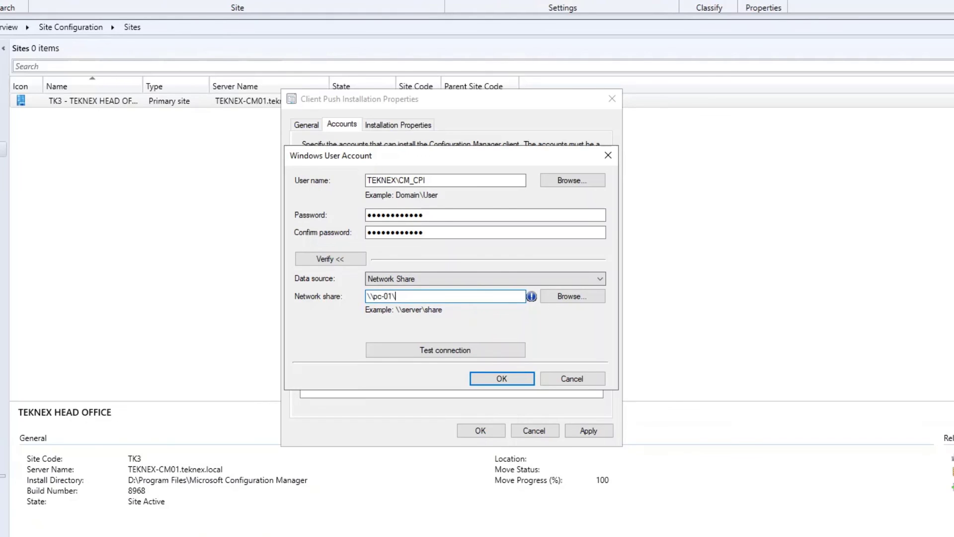
type("c$")
key("ctrl+a")
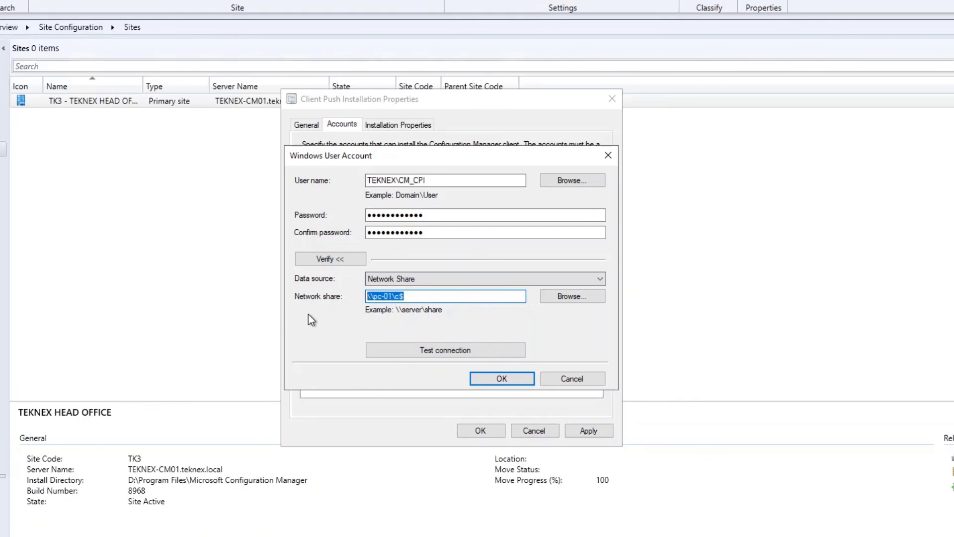
left_click(479, 346)
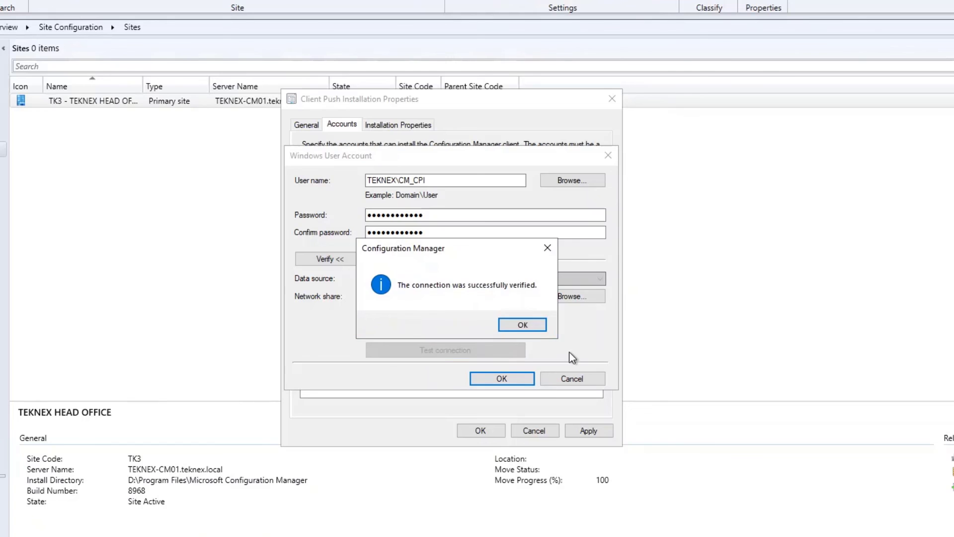